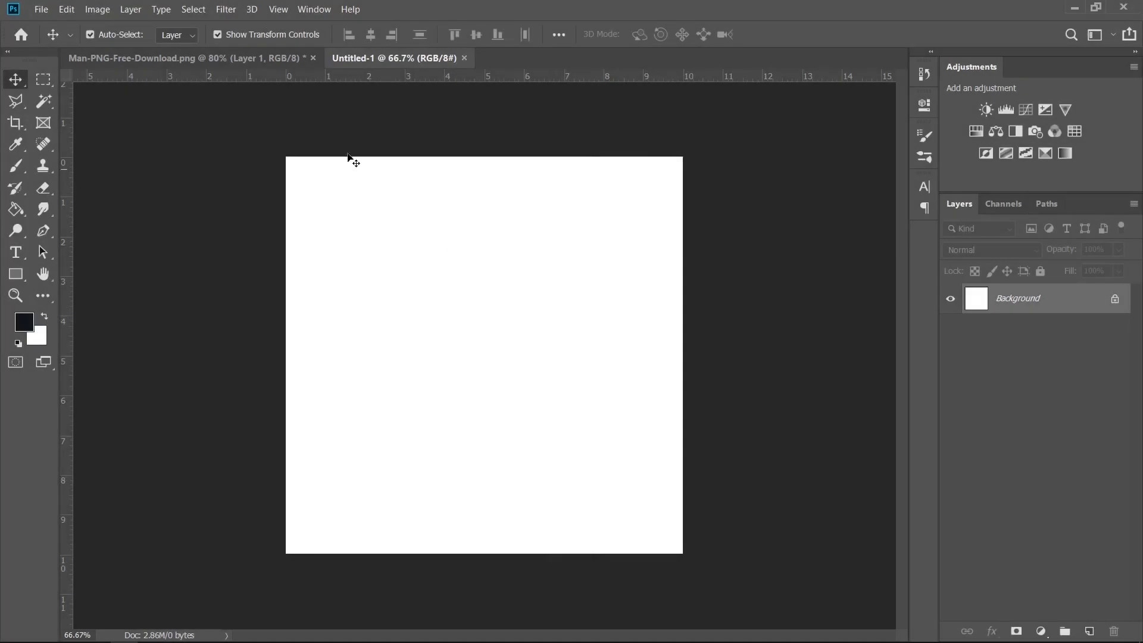
Bring the man cut-out into Untitled-1, scale it to about 91% and nudge it up.
click(266, 56)
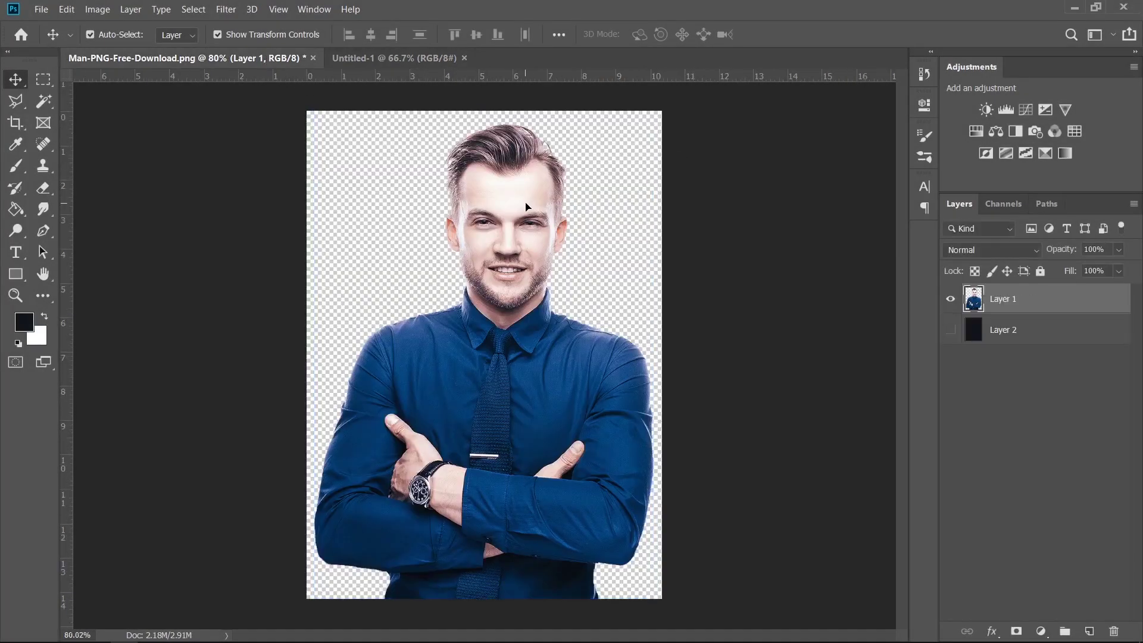
mouse_move(524, 199)
mouse_down()
mouse_move(405, 60)
mouse_move(511, 306)
mouse_move(470, 342)
mouse_up()
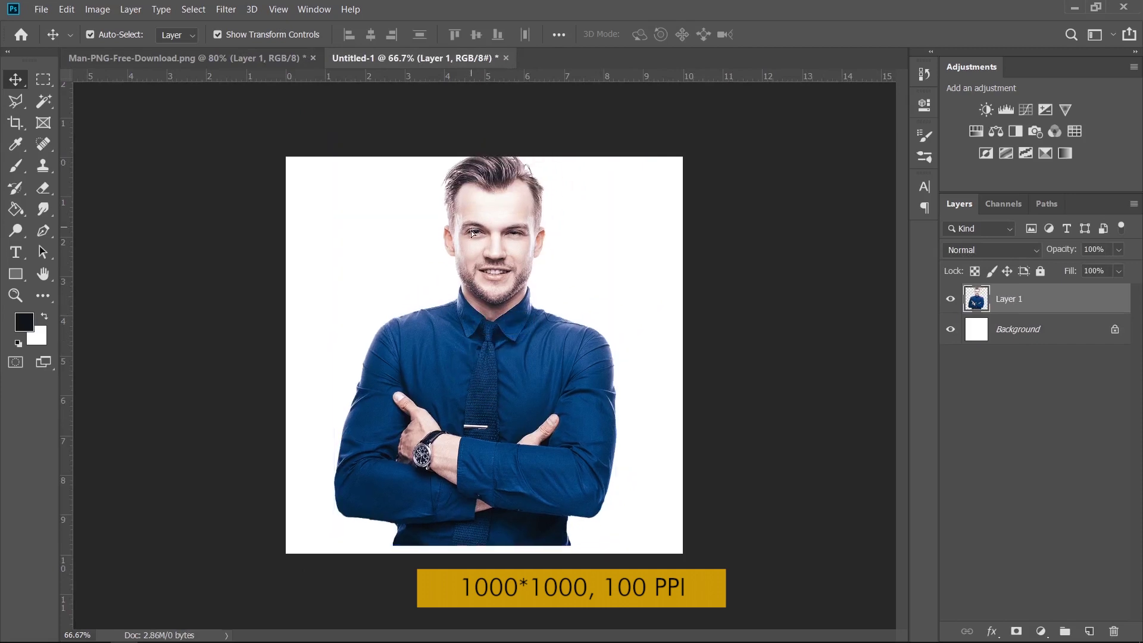
drag(470, 215, 470, 222)
drag(478, 146, 476, 184)
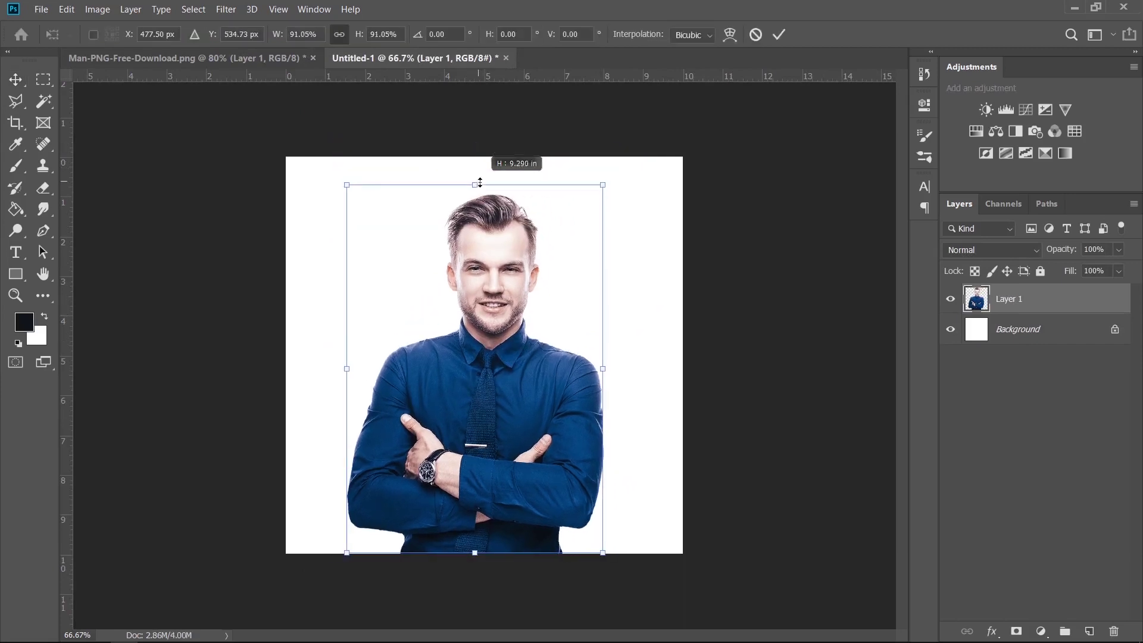
drag(522, 288, 522, 267)
key(Return)
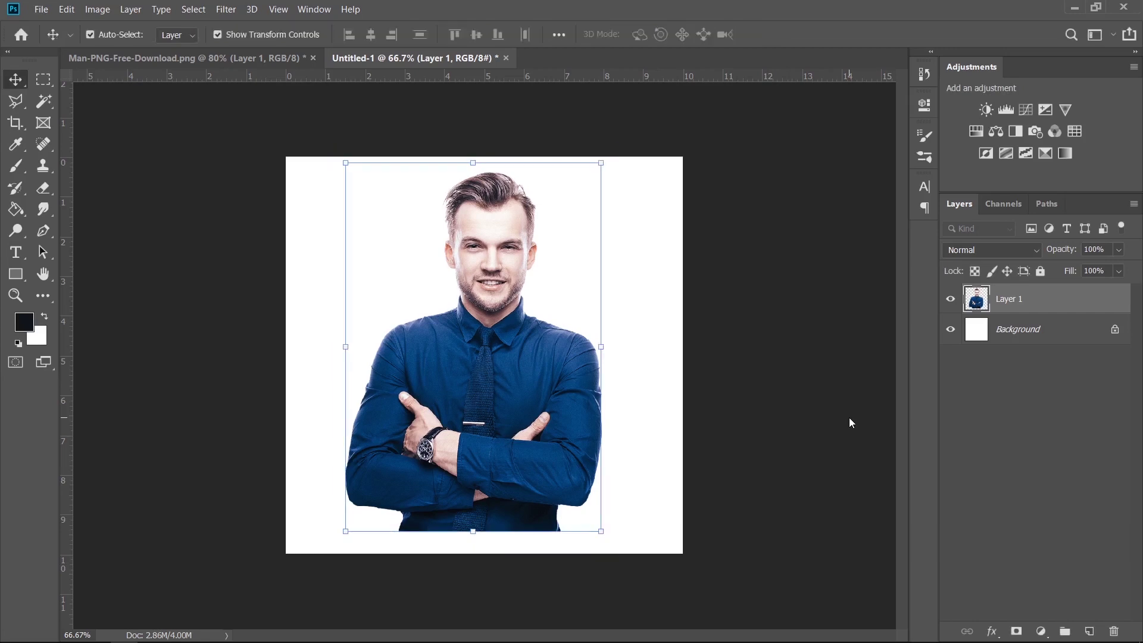
Apply Shadows/Highlights to the portrait with Shadows 16% and Highlights 21%.
click(97, 9)
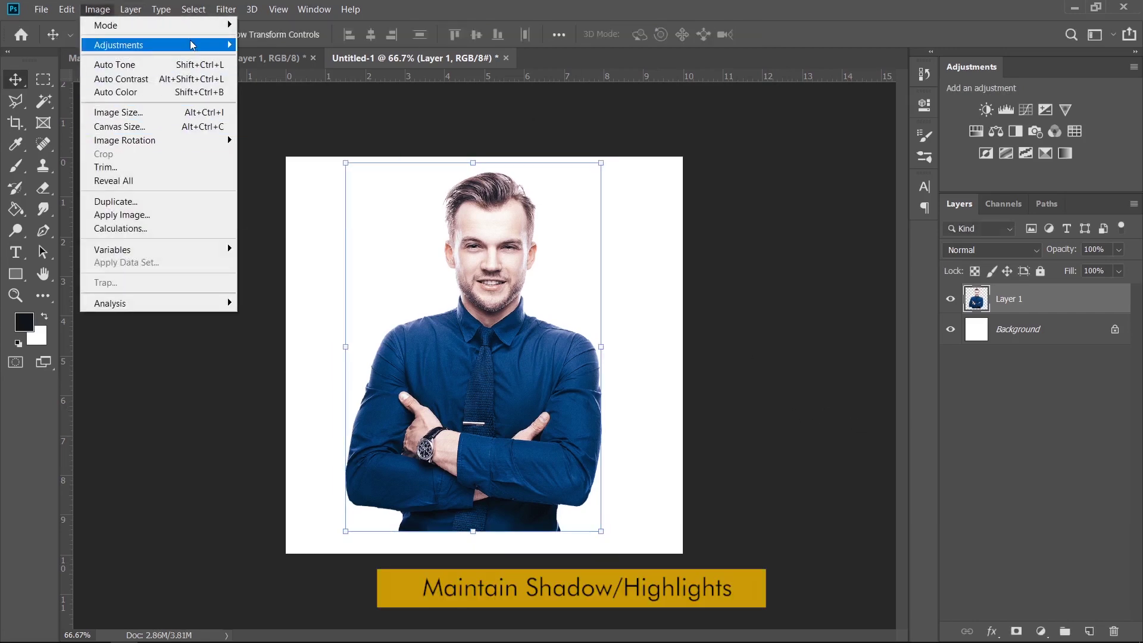
mouse_move(119, 45)
click(290, 283)
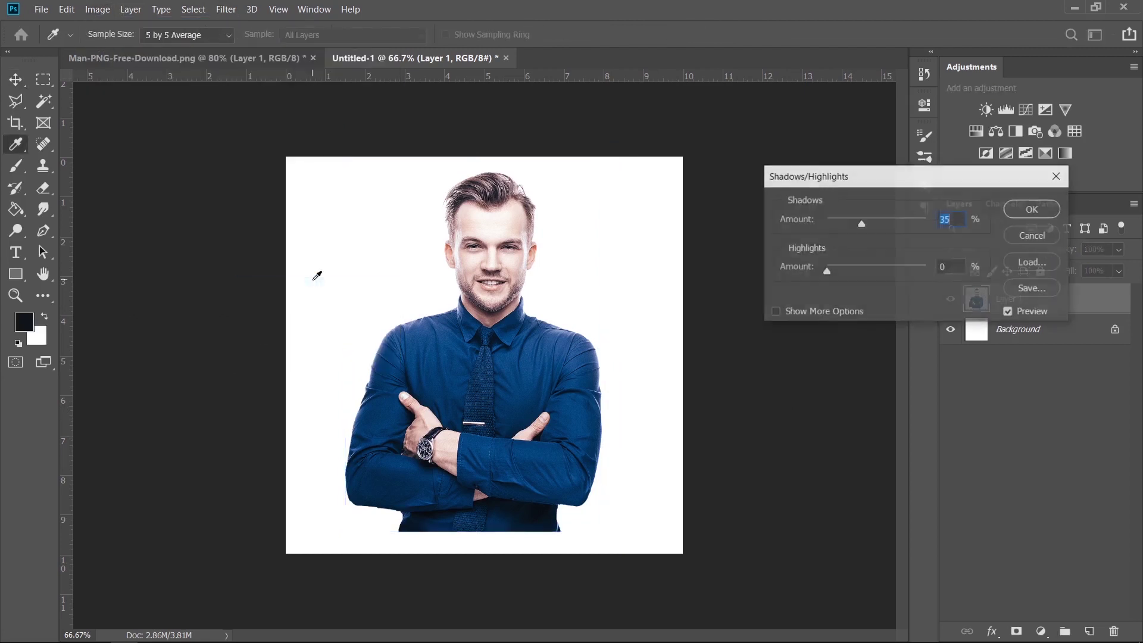
drag(827, 270, 847, 270)
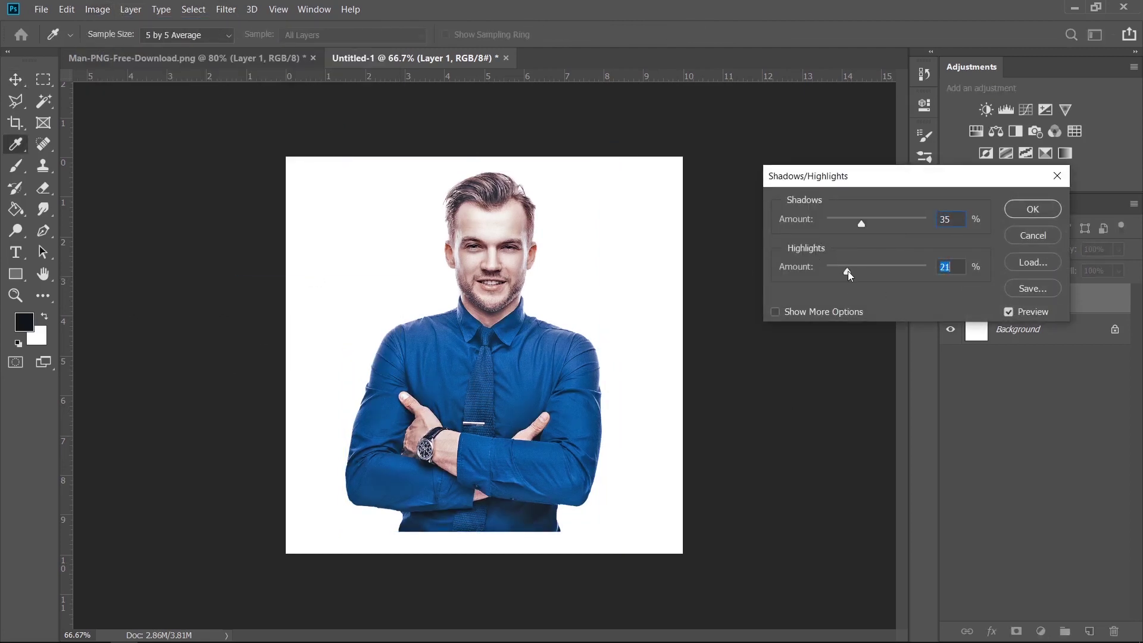
drag(861, 223, 842, 224)
click(1032, 209)
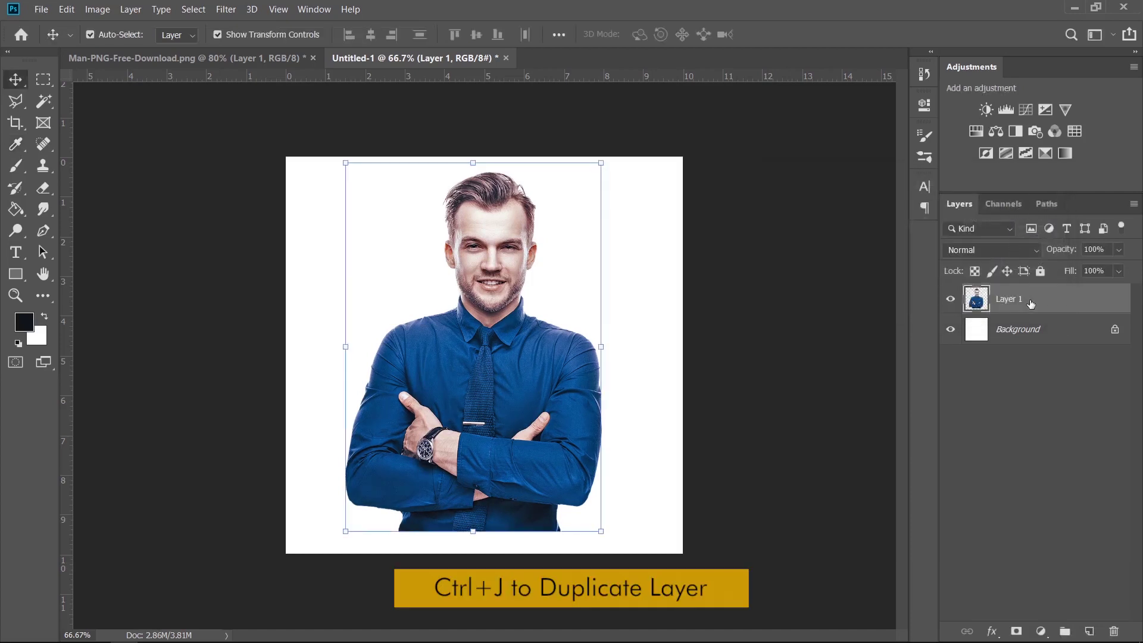
Duplicate the man's layer and apply a High Pass filter of radius 2.7 px to the copy.
key(ctrl+j)
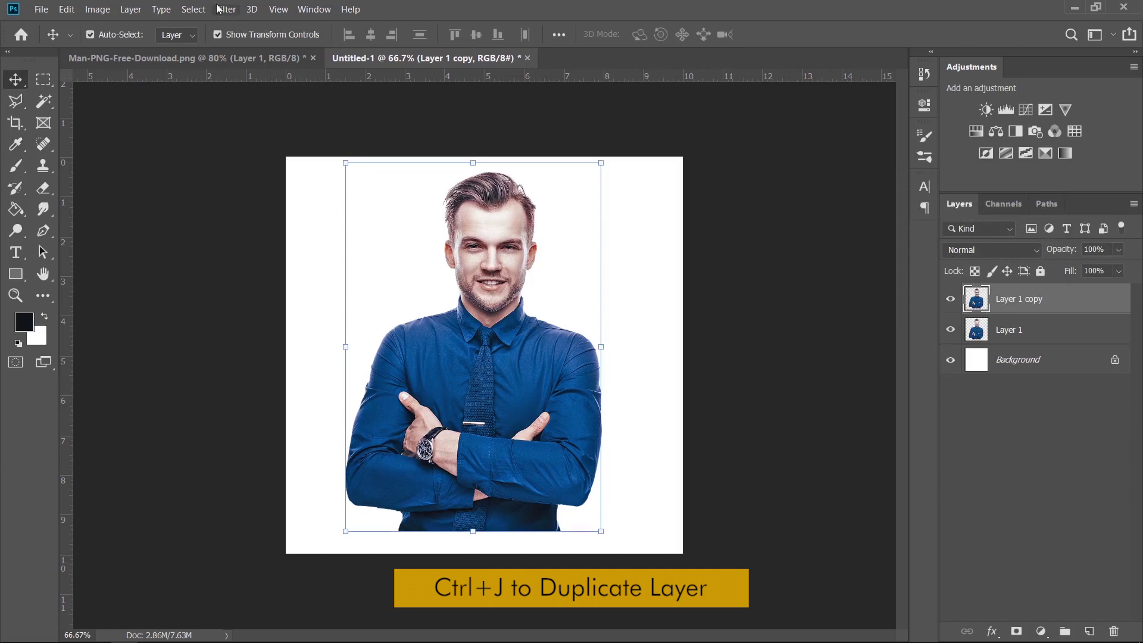
click(225, 10)
mouse_move(237, 291)
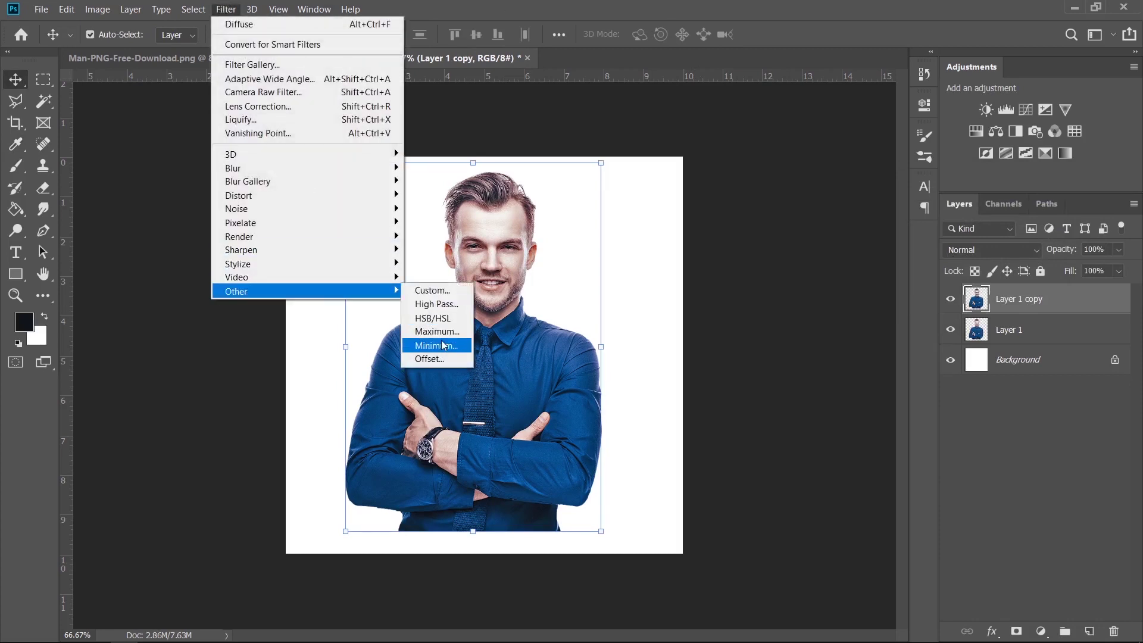
click(450, 304)
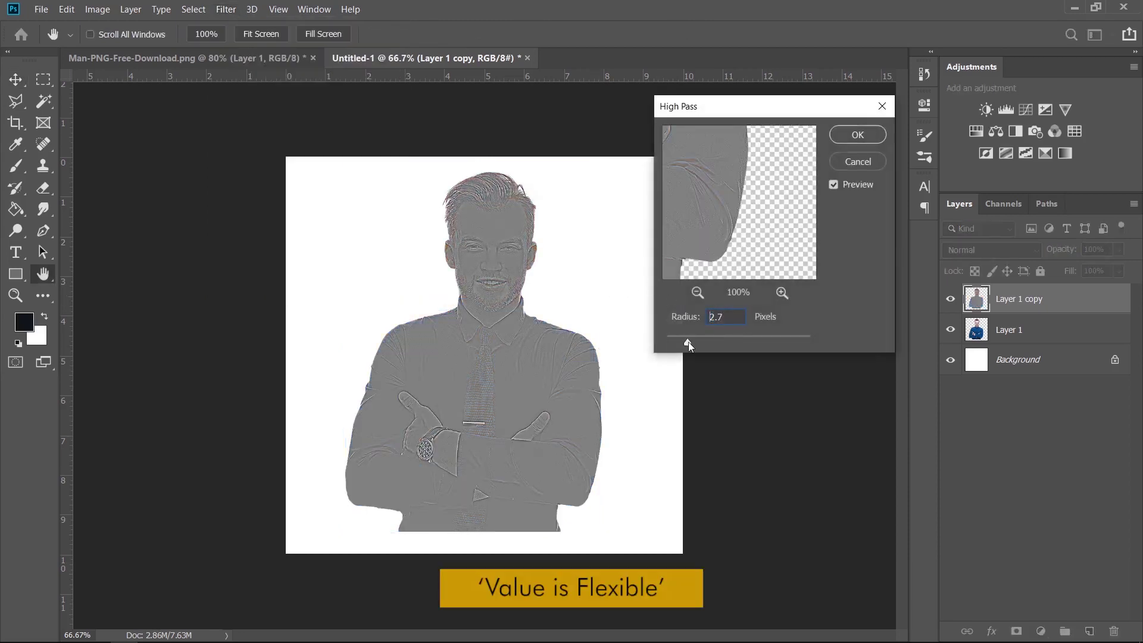
drag(685, 341, 689, 340)
click(865, 137)
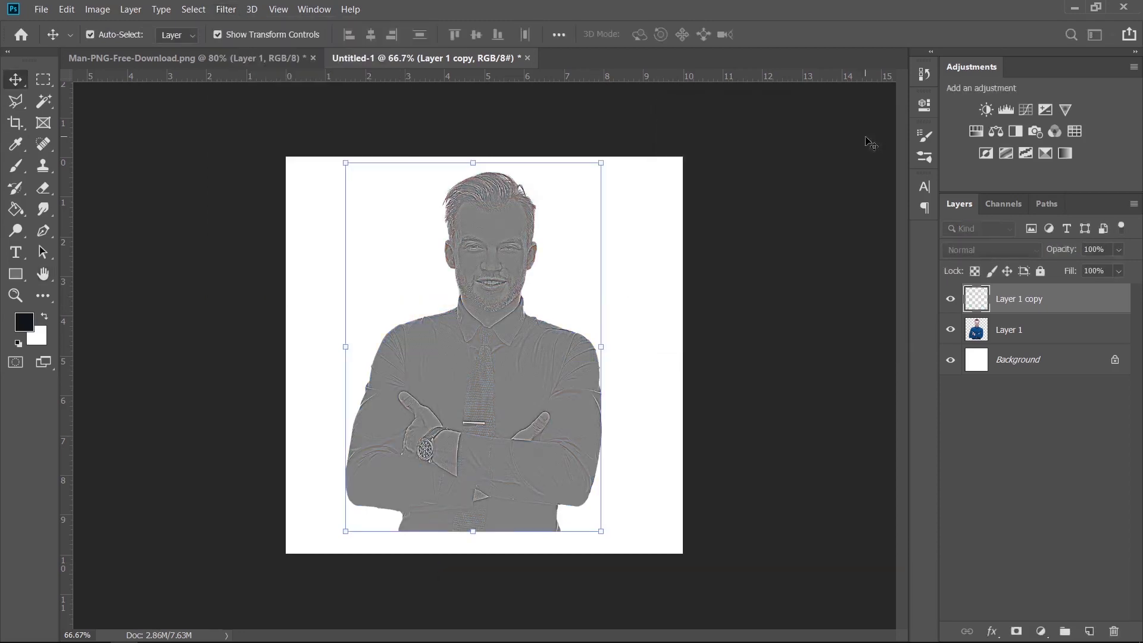
Set the high-pass copy to Overlay blending and merge it with Layer 1.
click(971, 251)
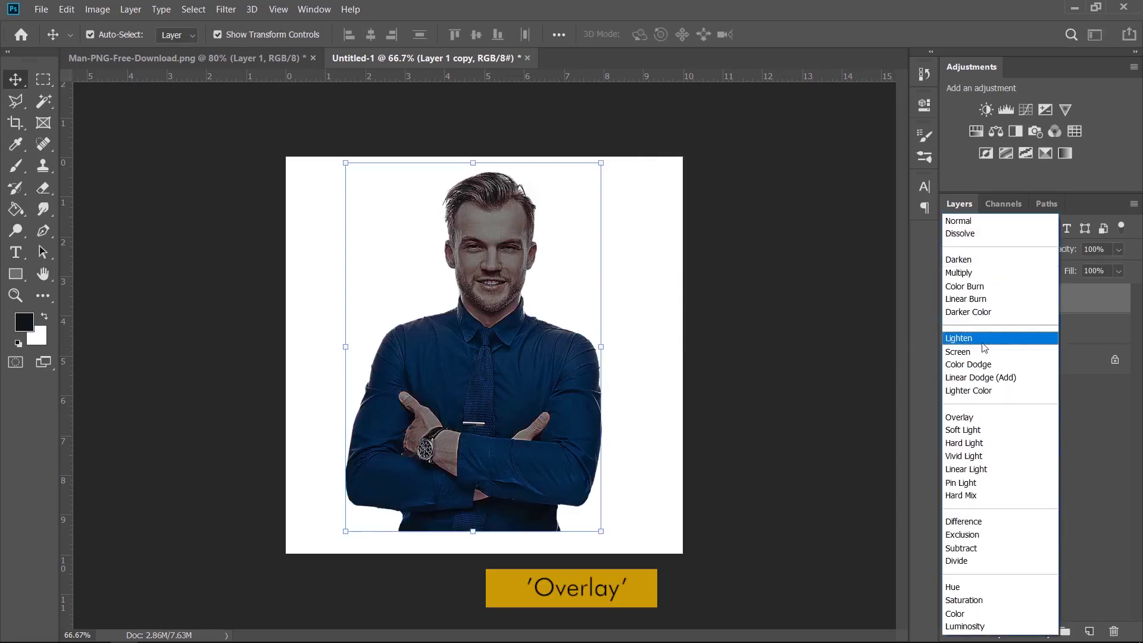
click(976, 416)
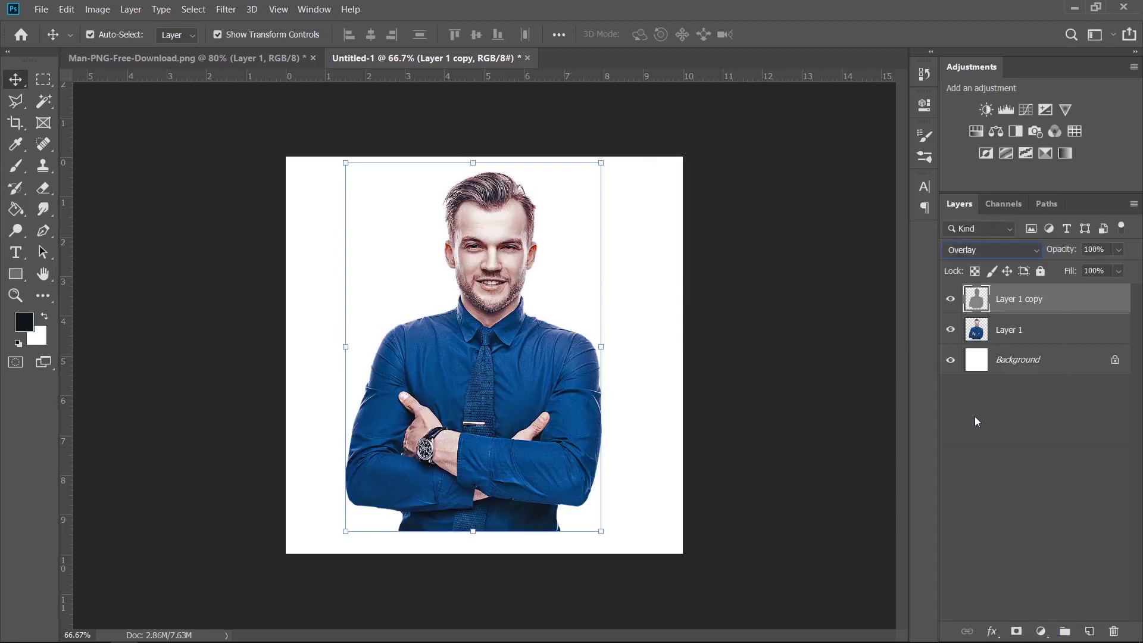
ctrl+click(1047, 331)
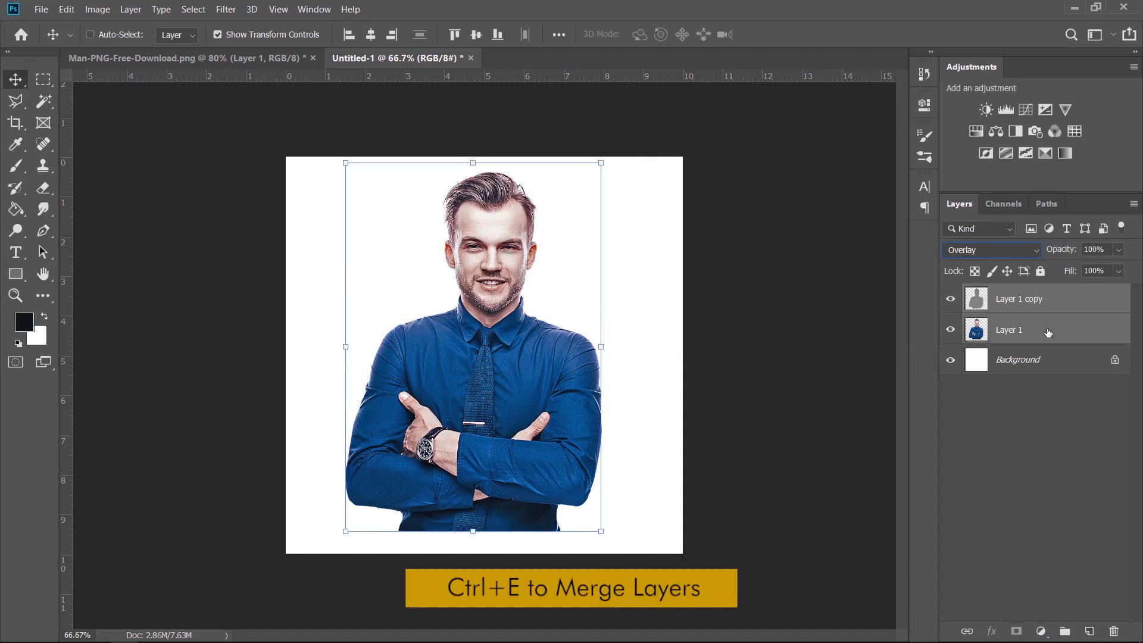
key(ctrl+e)
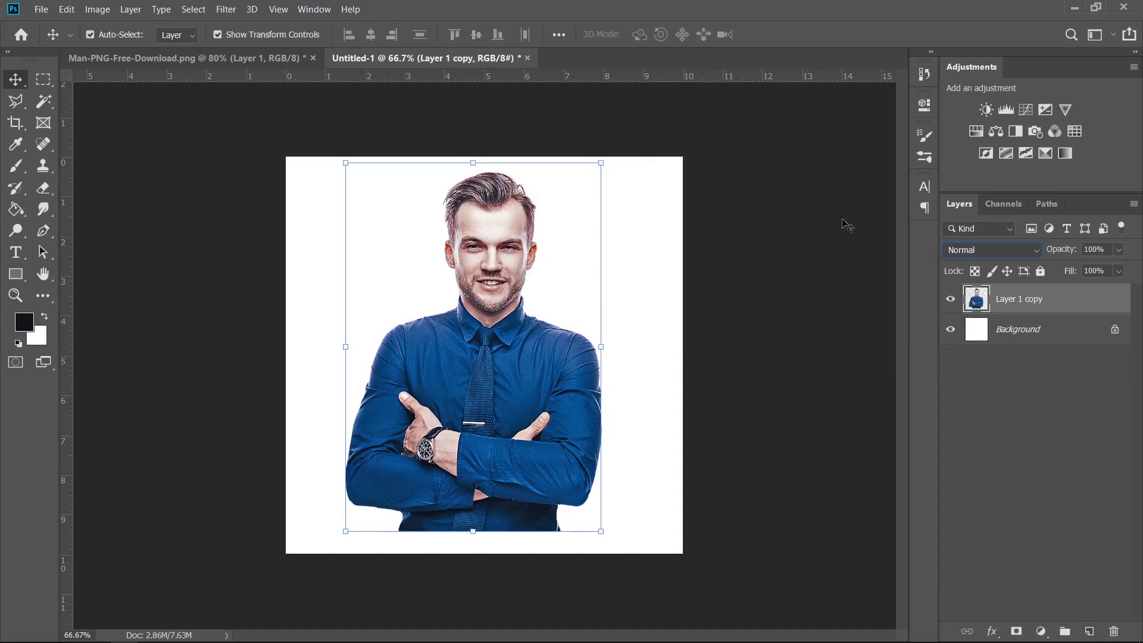
click(226, 9)
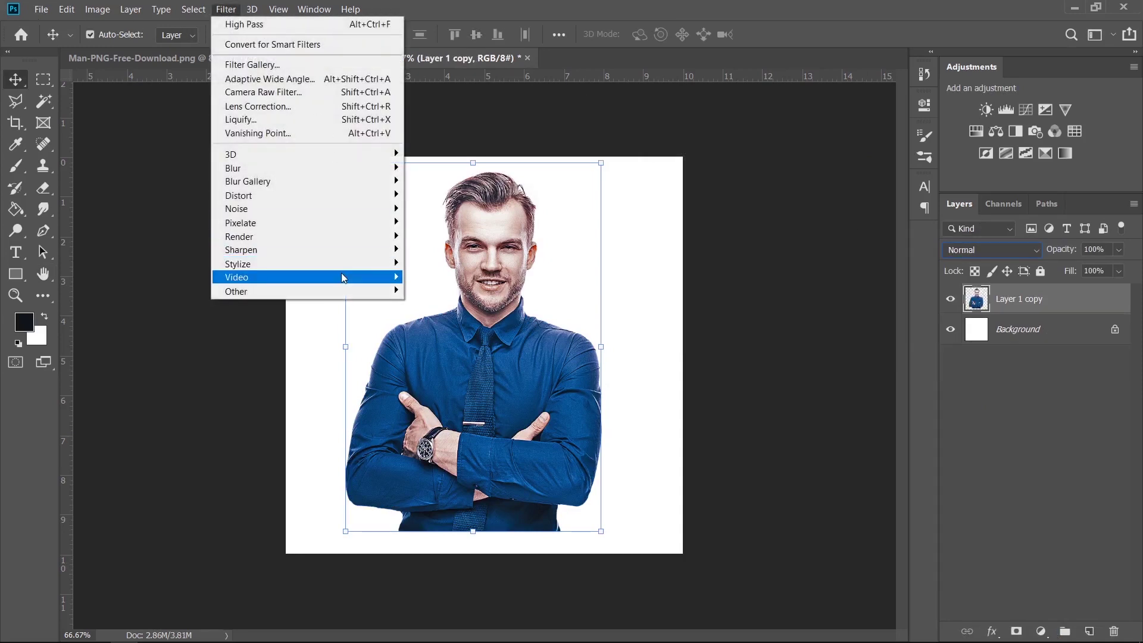
mouse_move(238, 263)
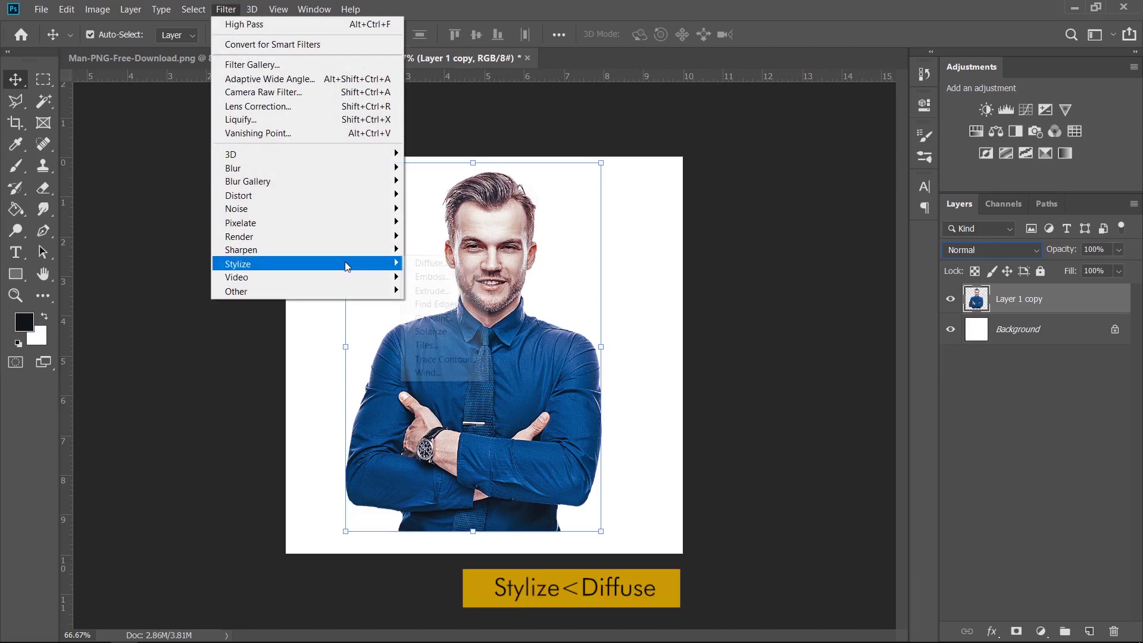
Apply the Diffuse filter in Anisotropic mode to the merged portrait.
click(431, 263)
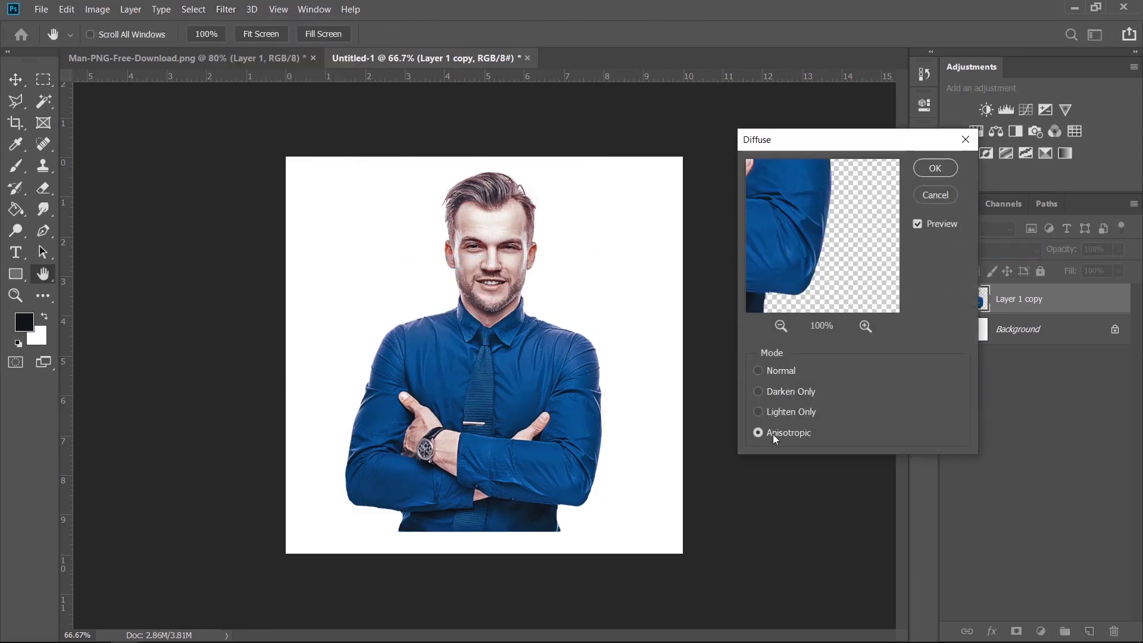
click(931, 168)
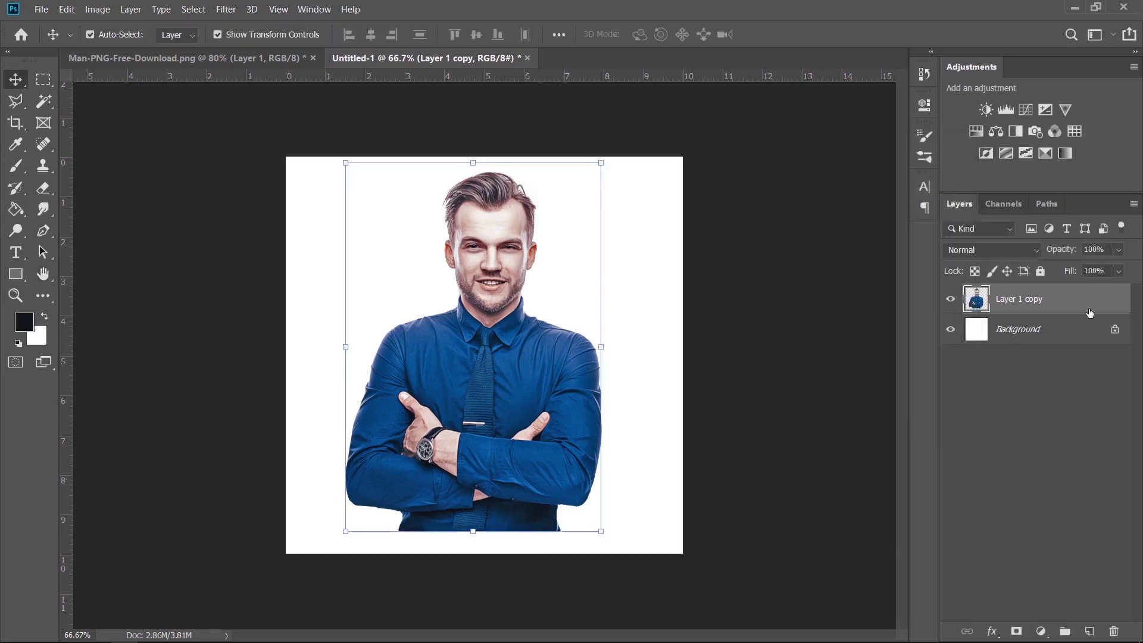
Duplicate the diffused portrait and apply High Pass at 1.9 px radius to the copy.
key(ctrl+j)
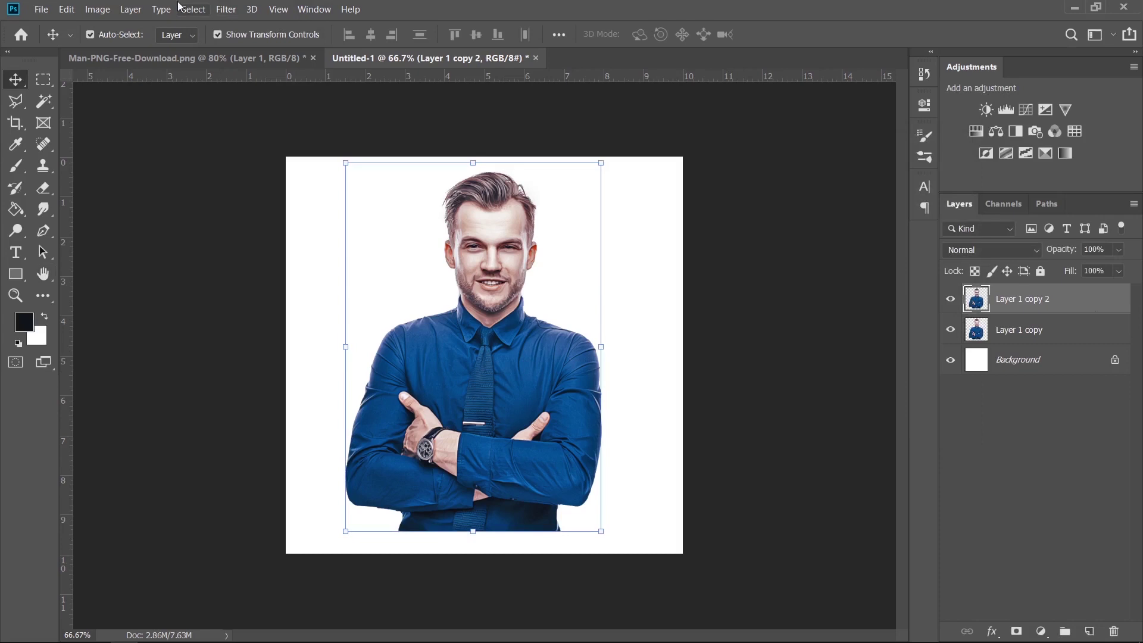
click(223, 9)
mouse_move(235, 291)
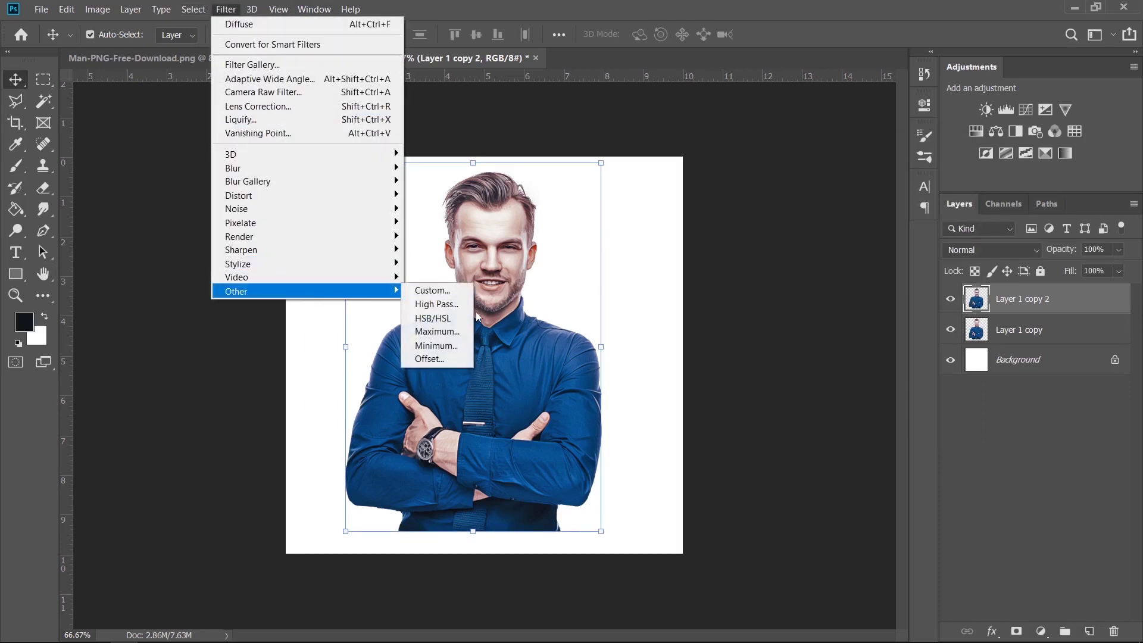
click(436, 304)
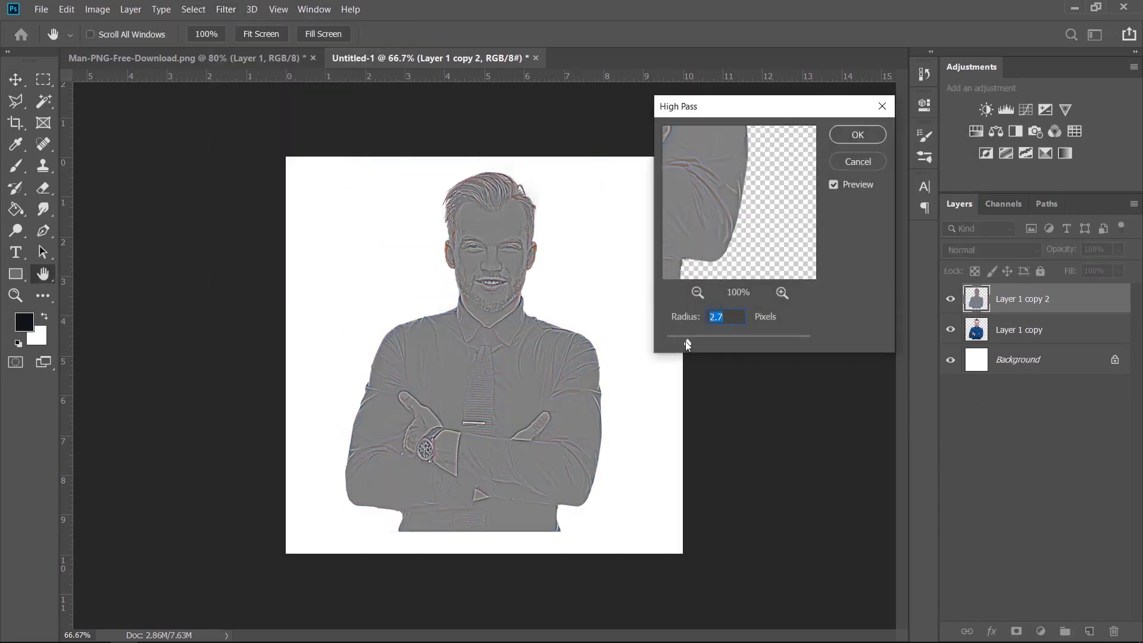
drag(686, 341, 683, 344)
click(857, 136)
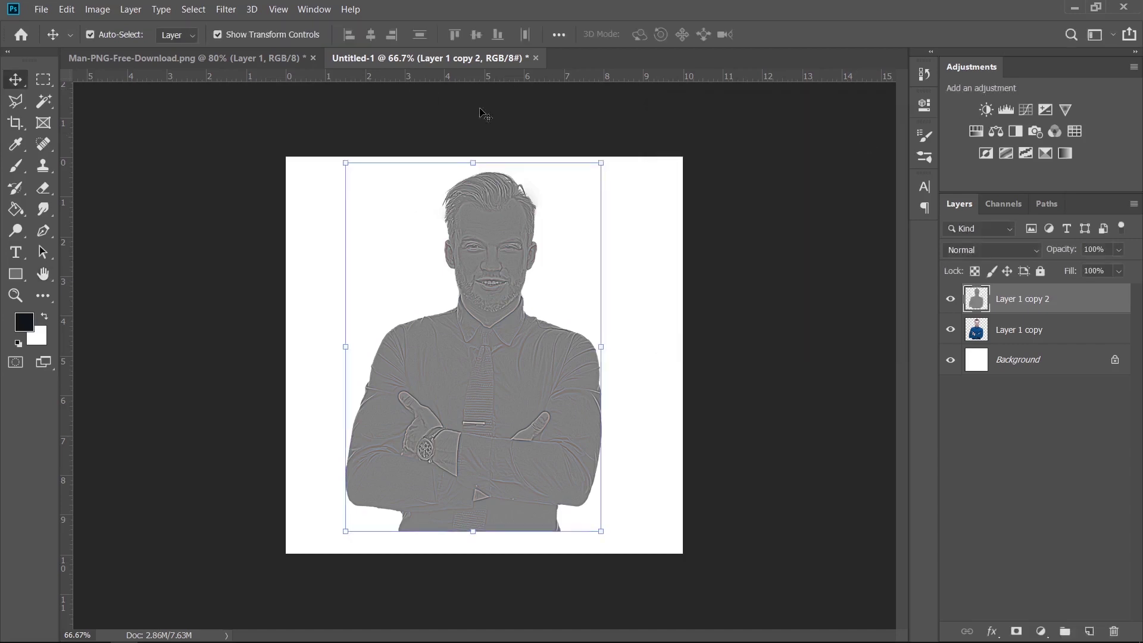
Set the new copy to Overlay blending and merge it with Layer 1 copy.
click(1005, 253)
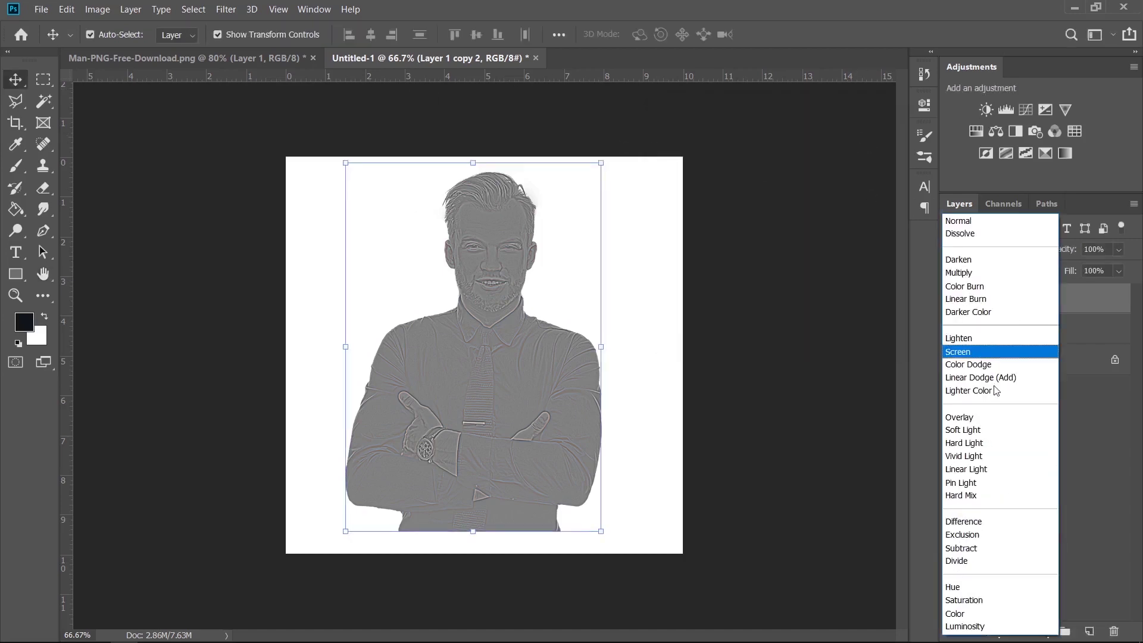
click(983, 420)
ctrl+click(1023, 331)
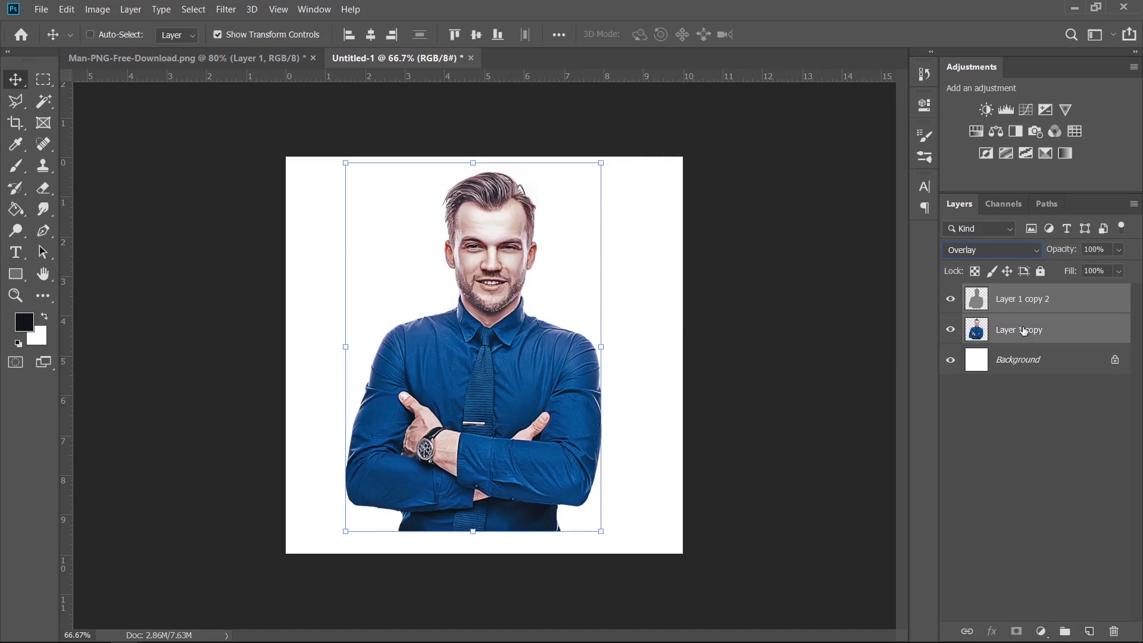
key(ctrl+e)
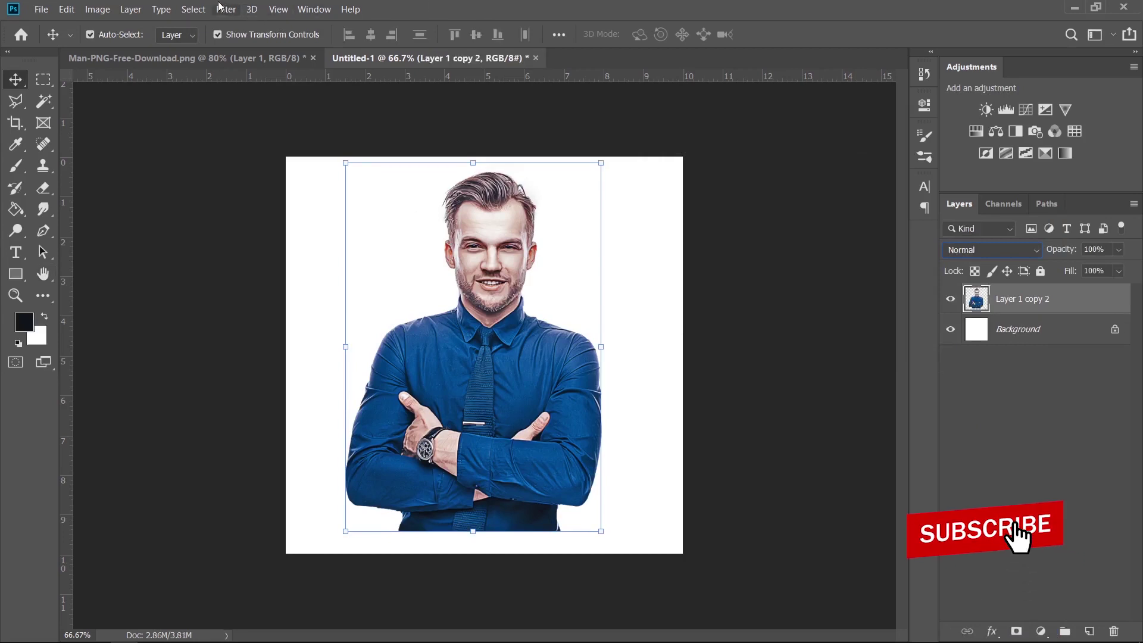
Apply a second Anisotropic Diffuse pass to the portrait, then deselect the layer.
click(221, 10)
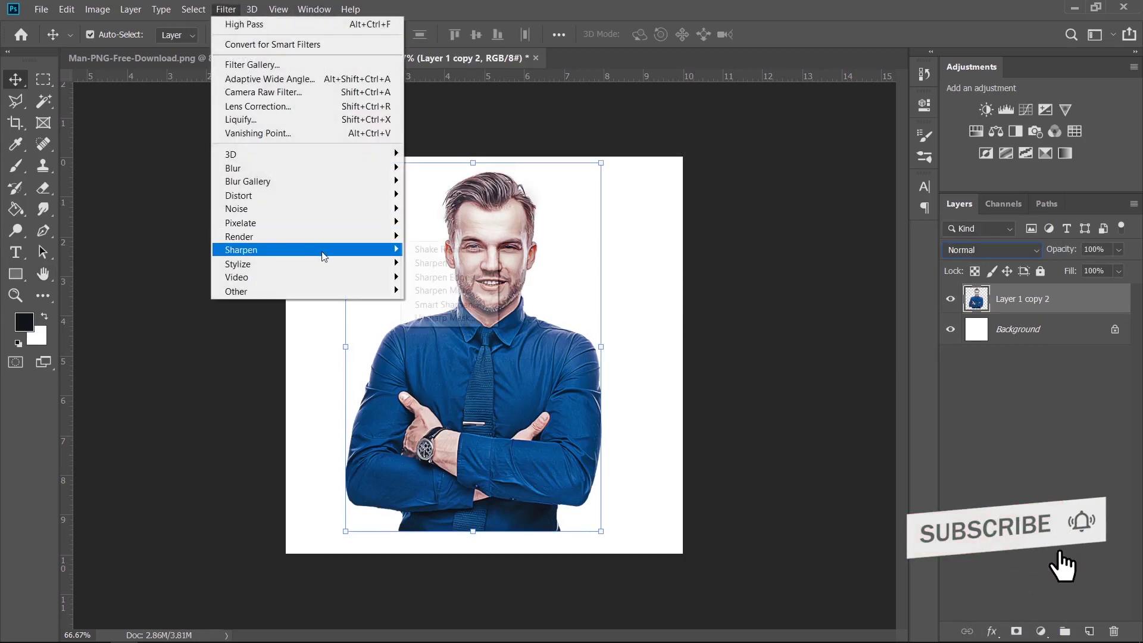
mouse_move(238, 263)
click(431, 264)
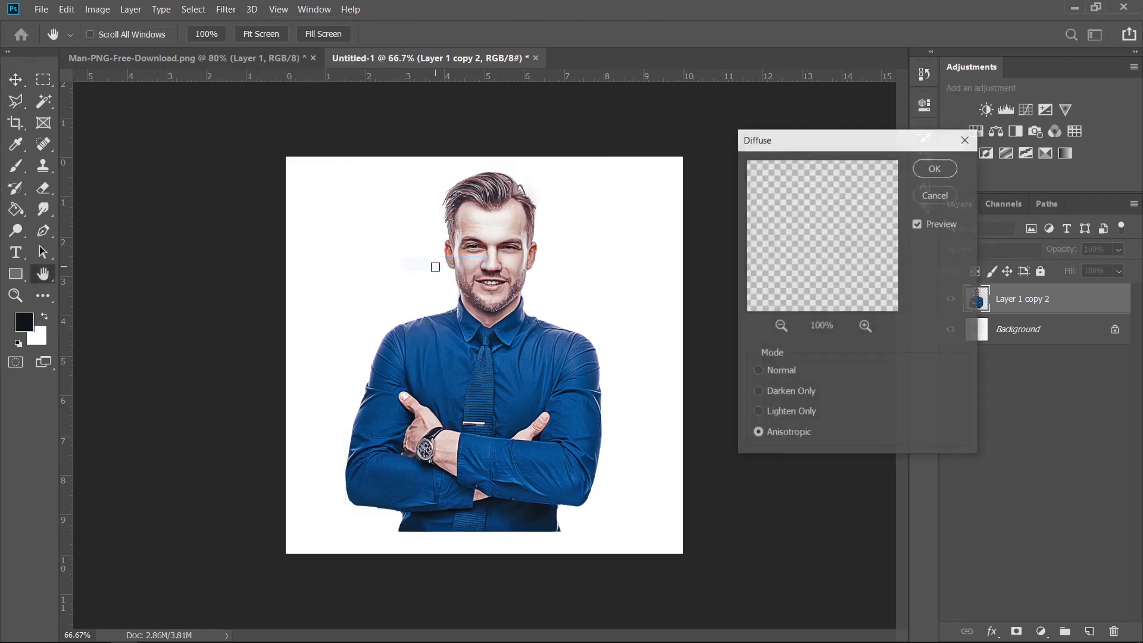
click(917, 169)
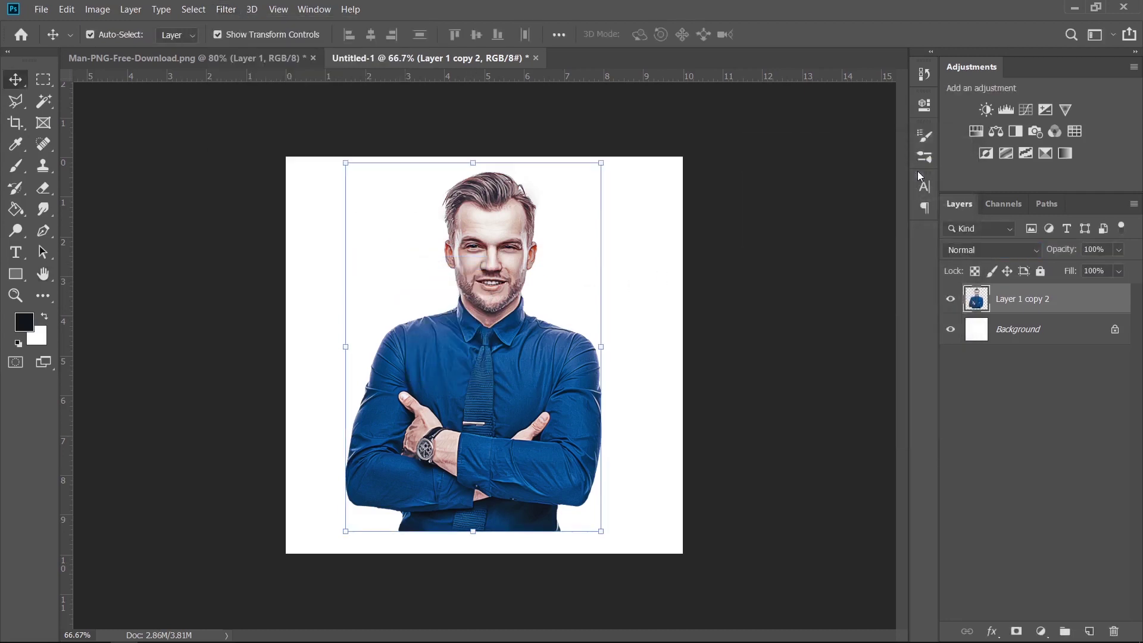
click(748, 366)
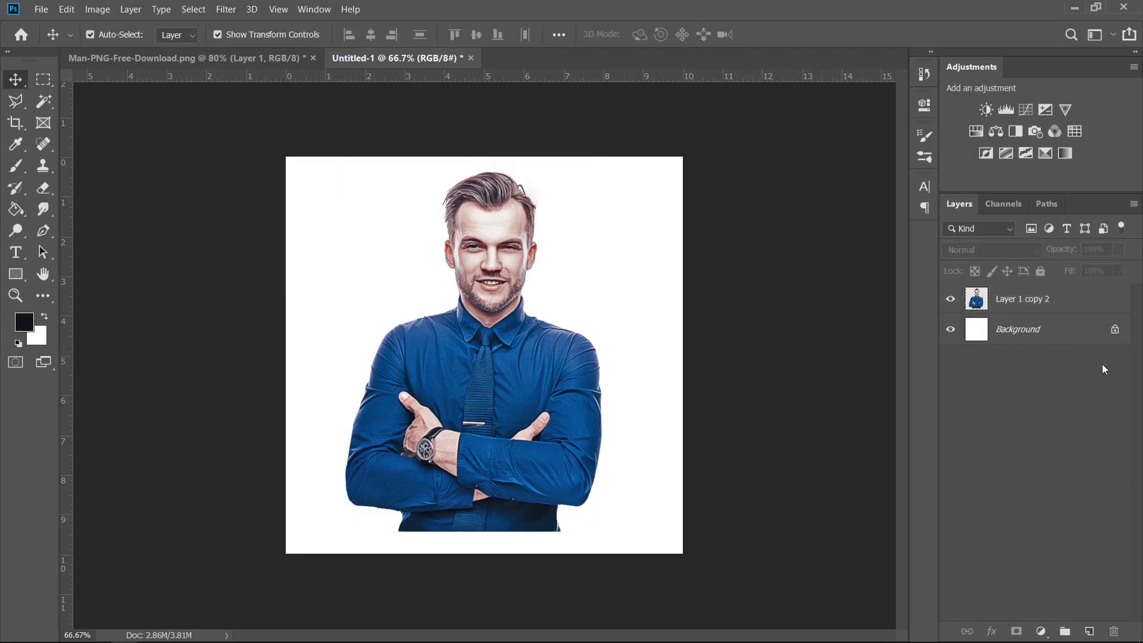
Add a Gradient Fill layer above the Background, starting from the black-to-white preset.
click(1114, 342)
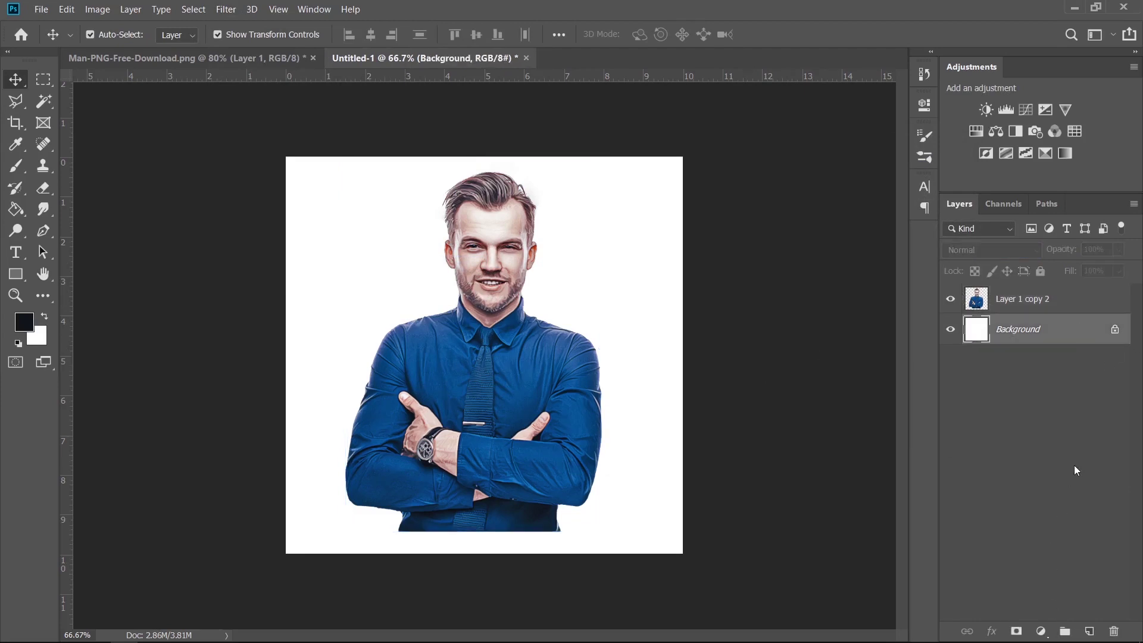
click(1030, 594)
click(1041, 631)
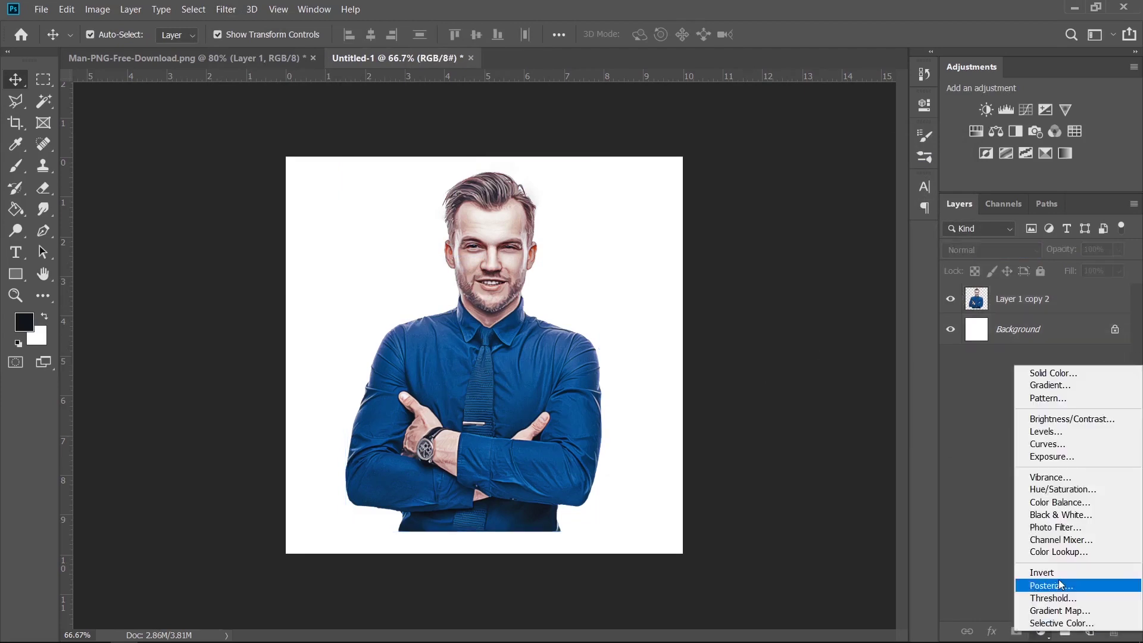
click(1088, 390)
click(857, 184)
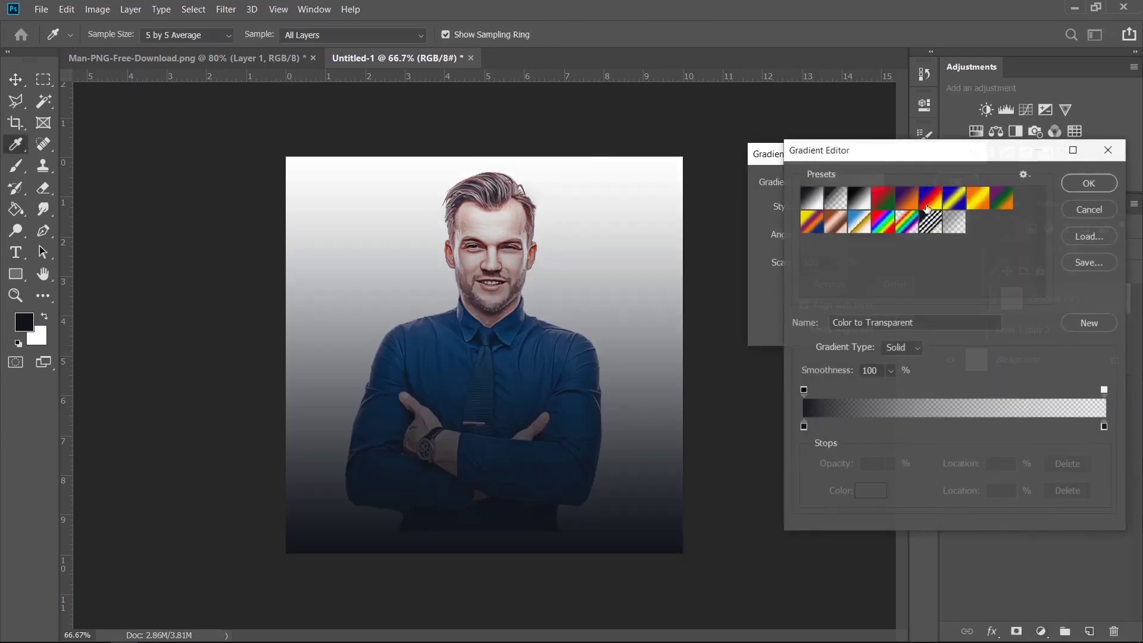
click(859, 197)
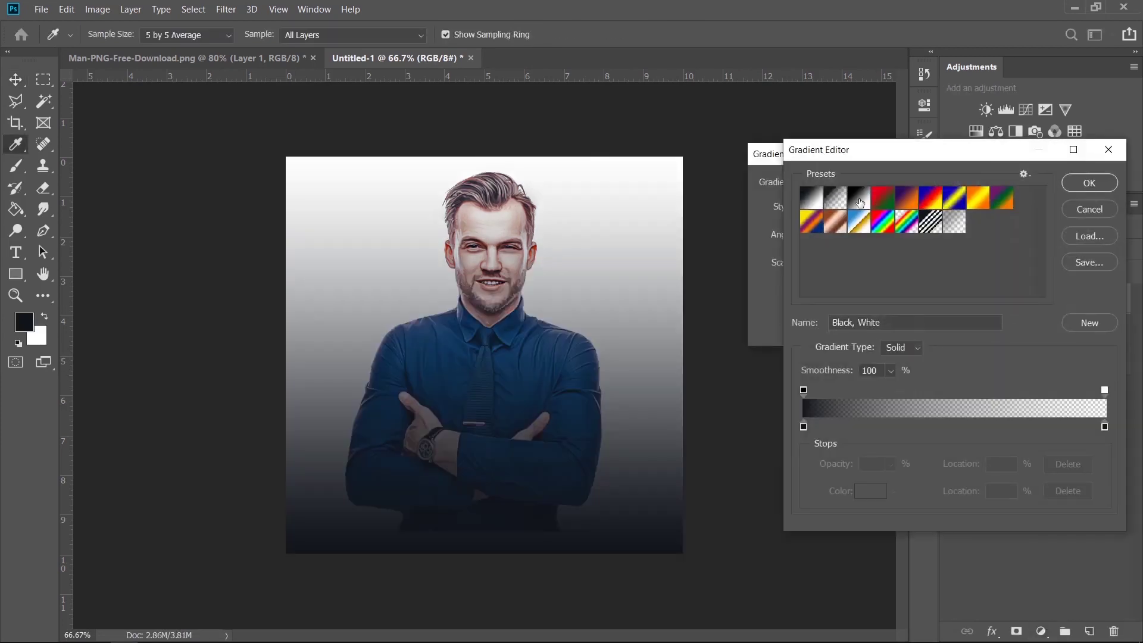
Set the gradient's start stop colour to pink #ad5389.
double_click(803, 427)
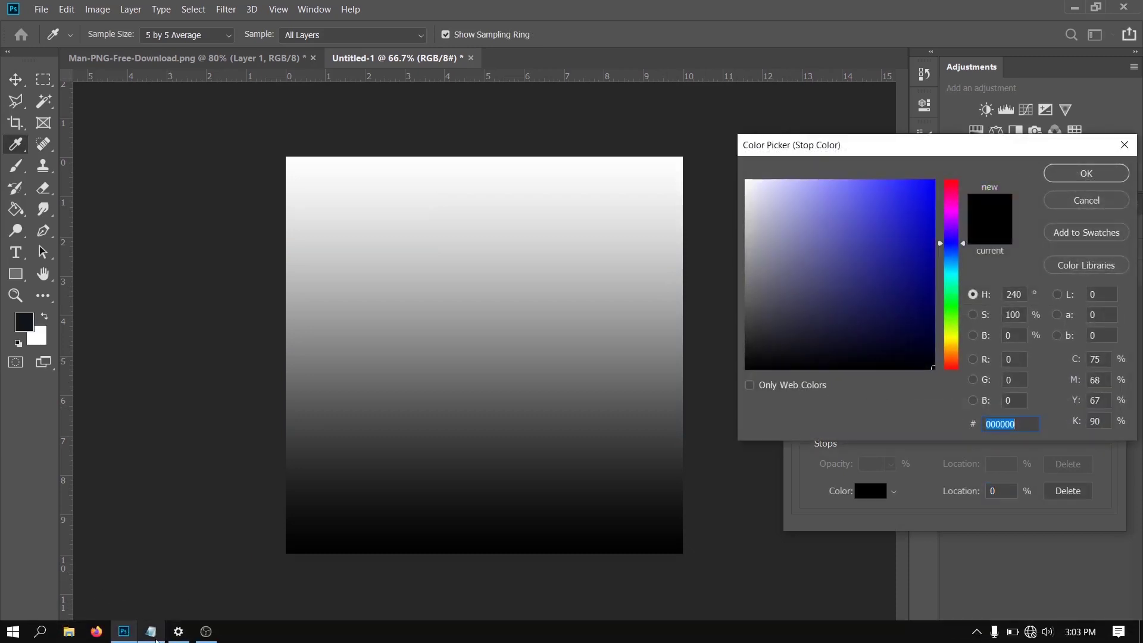
click(152, 630)
drag(120, 119, 60, 113)
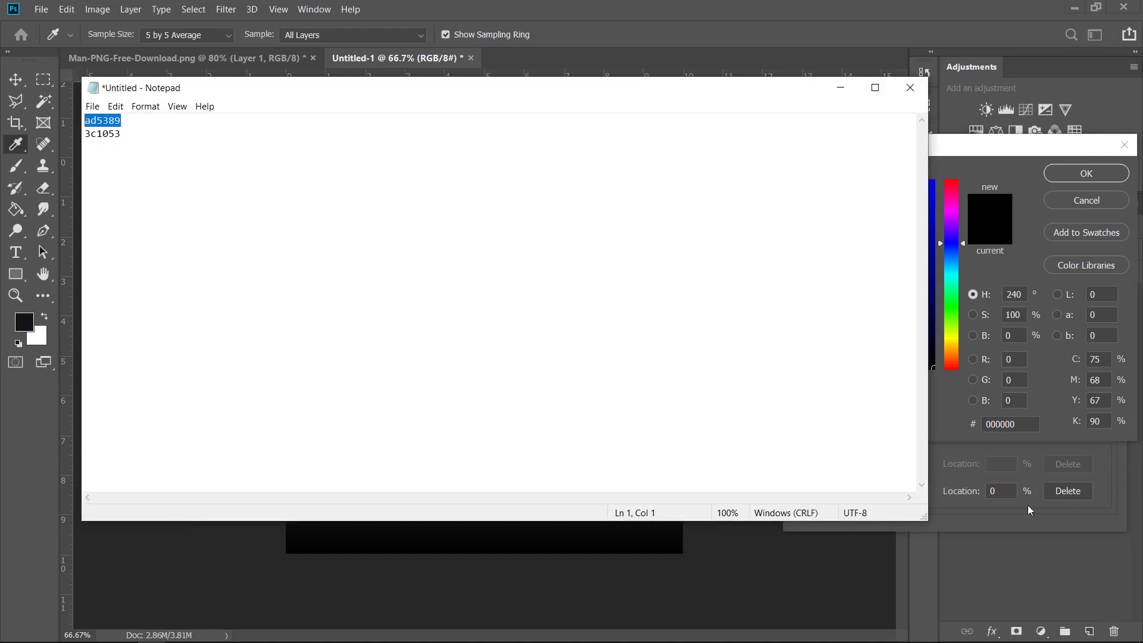
key(ctrl+c)
click(1030, 434)
key(ctrl+v)
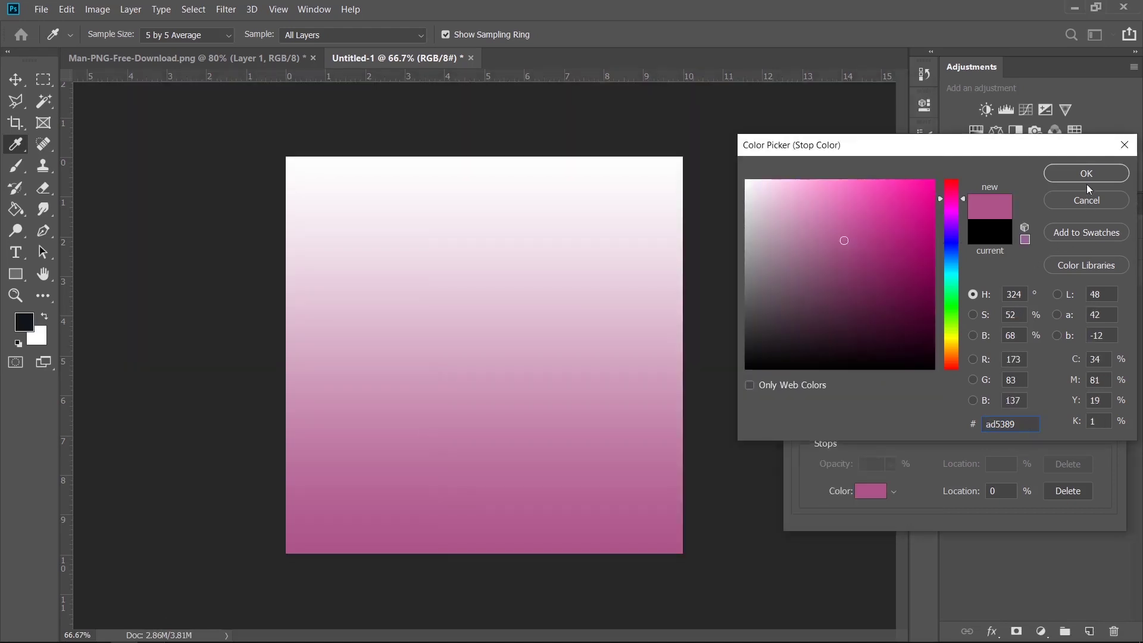
click(1086, 179)
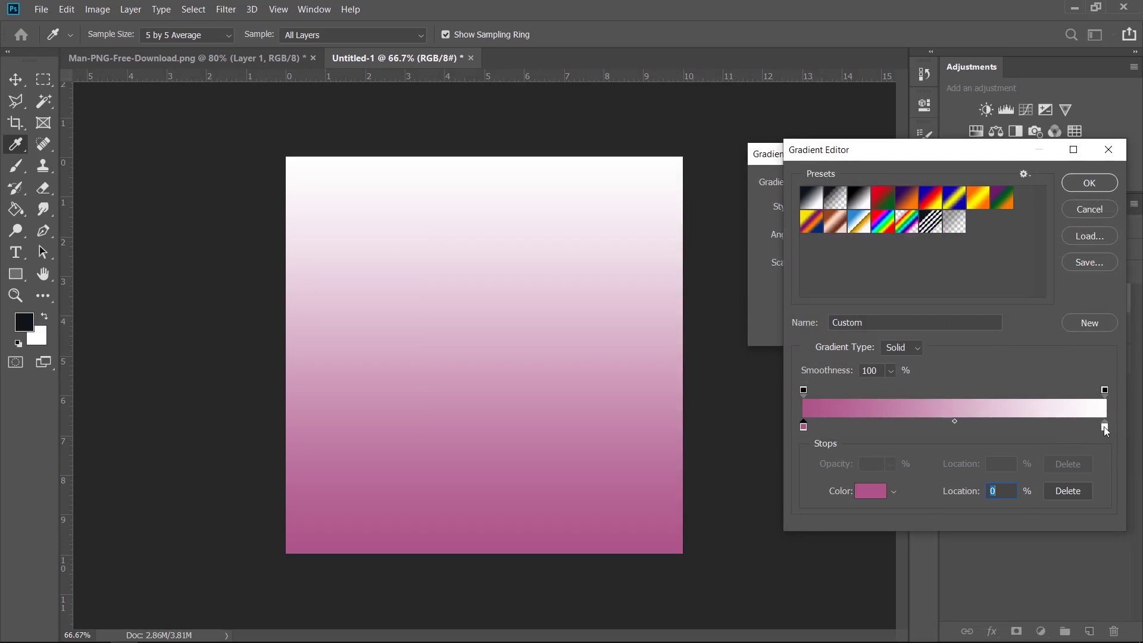
Set the end stop to deep purple #3c1053 and angle the gradient about -38°.
double_click(1103, 427)
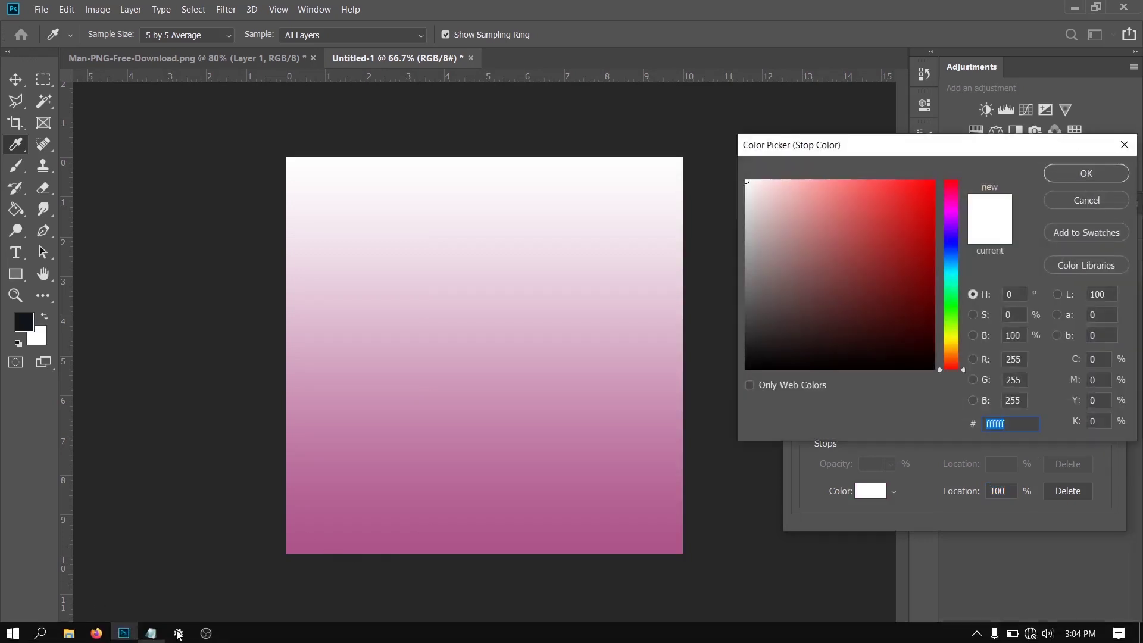
click(151, 631)
double_click(102, 133)
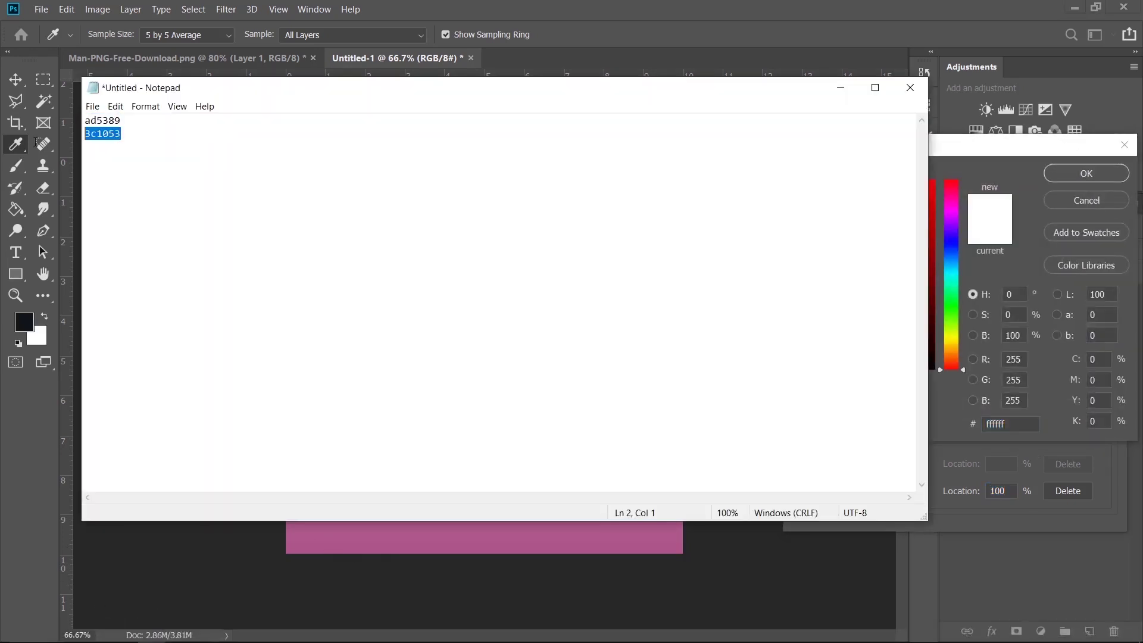
click(1017, 426)
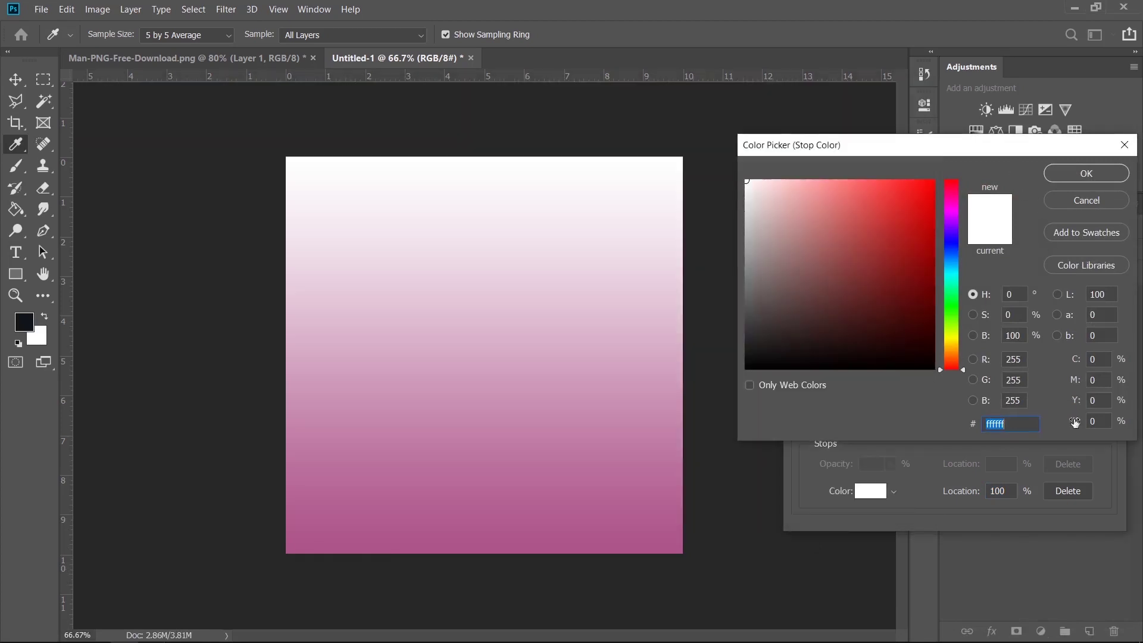
key(ctrl+v)
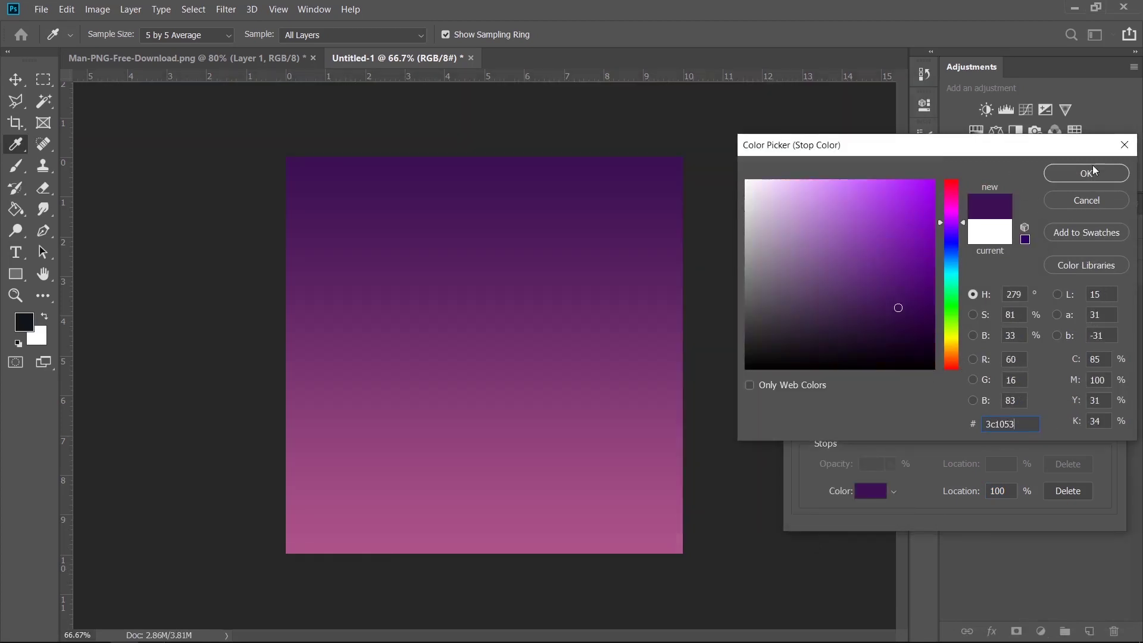
click(1090, 179)
click(1089, 183)
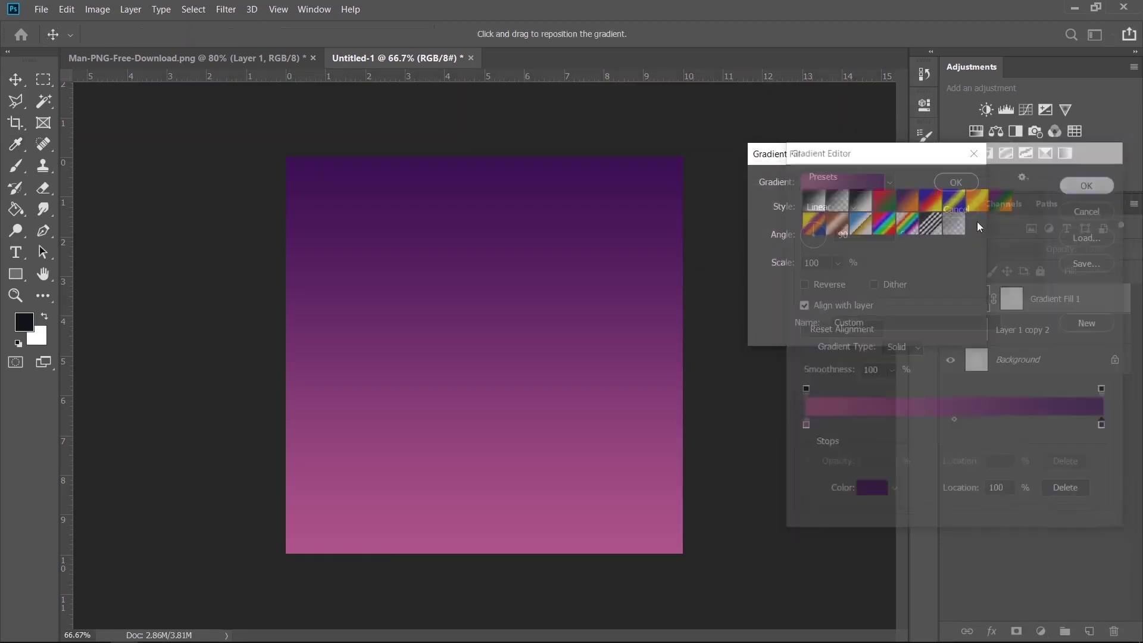
click(822, 242)
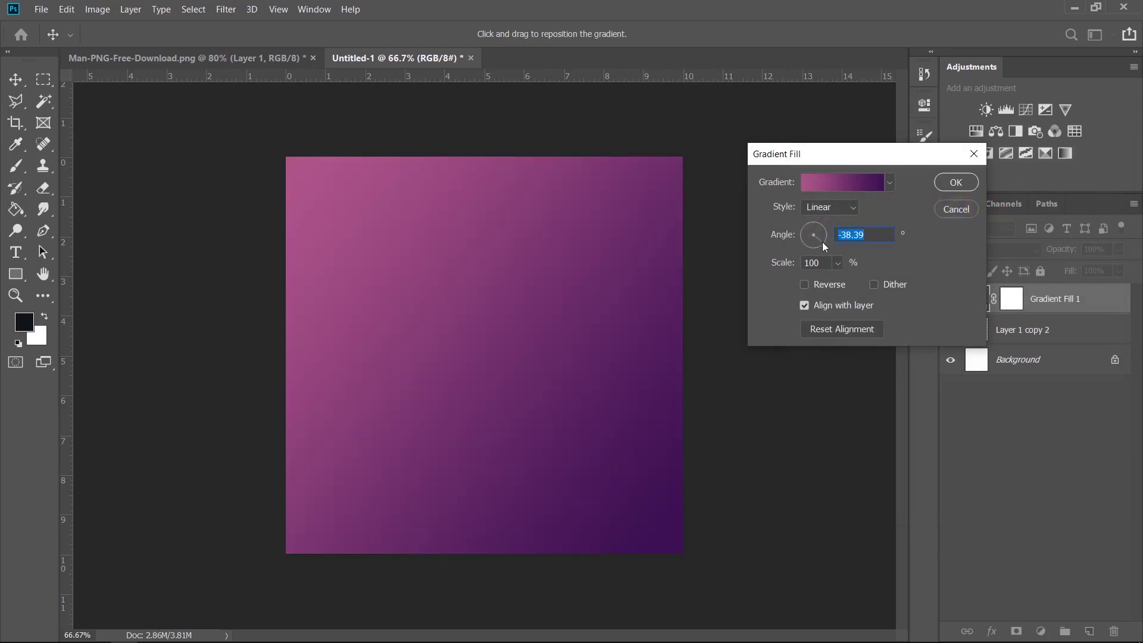
click(942, 186)
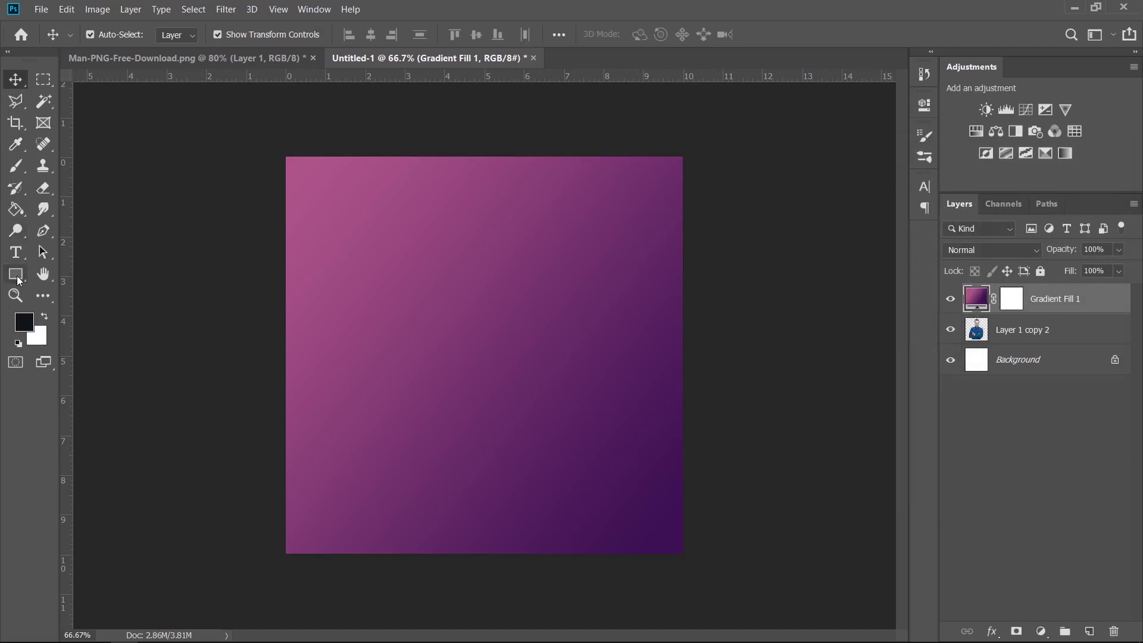
Set the Brush tool's Shape Dynamics size control to Pen Pressure in Brush Settings.
click(321, 9)
click(350, 135)
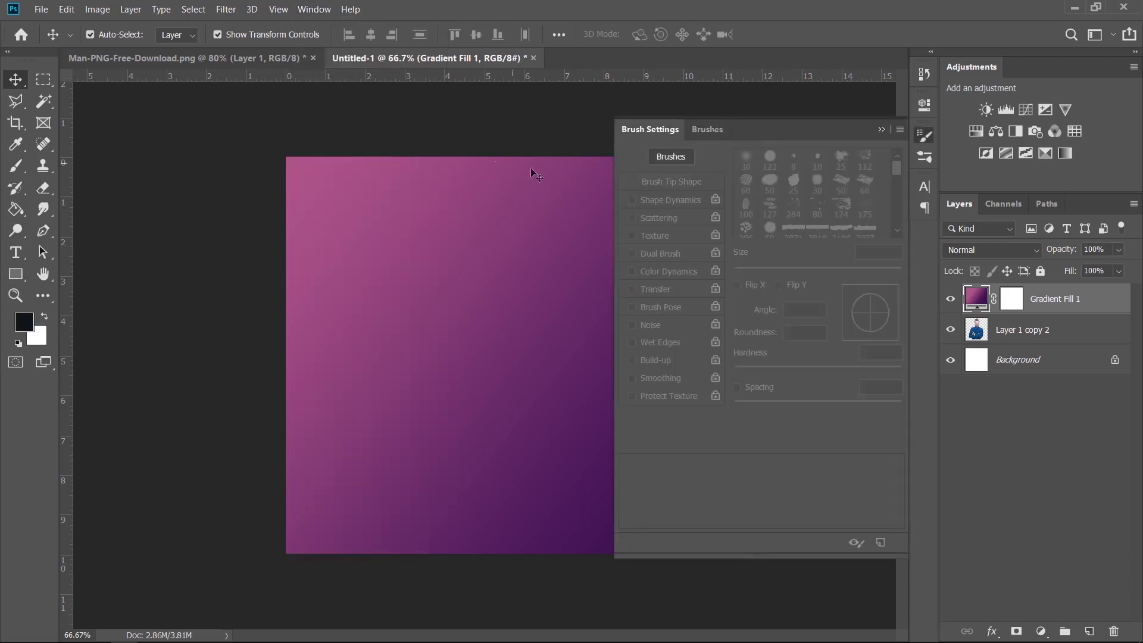
click(16, 166)
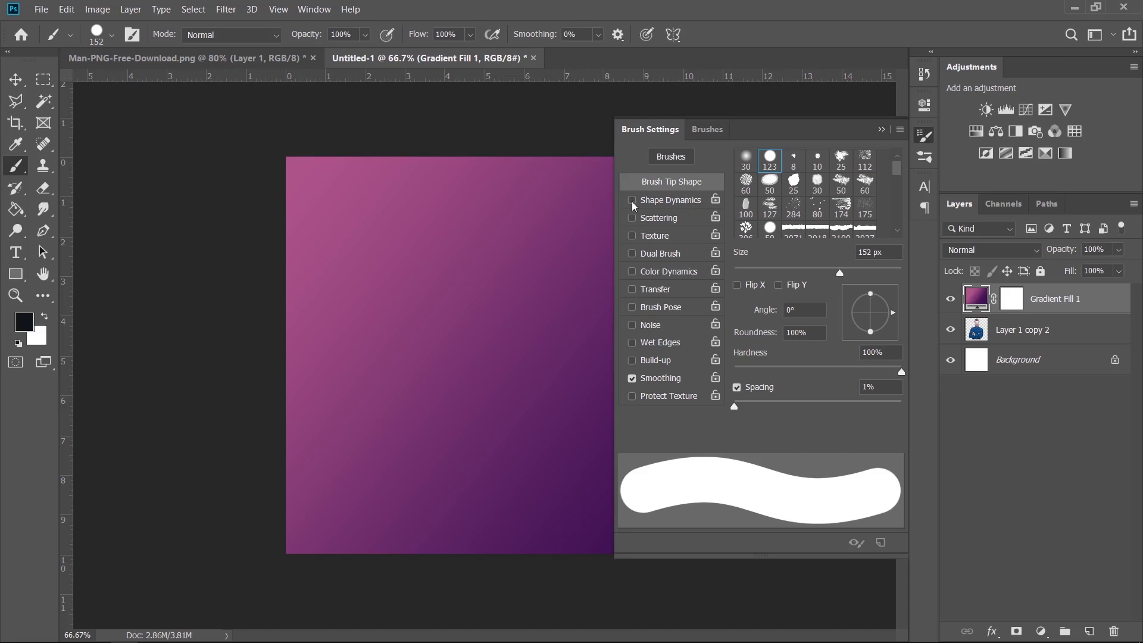
click(691, 201)
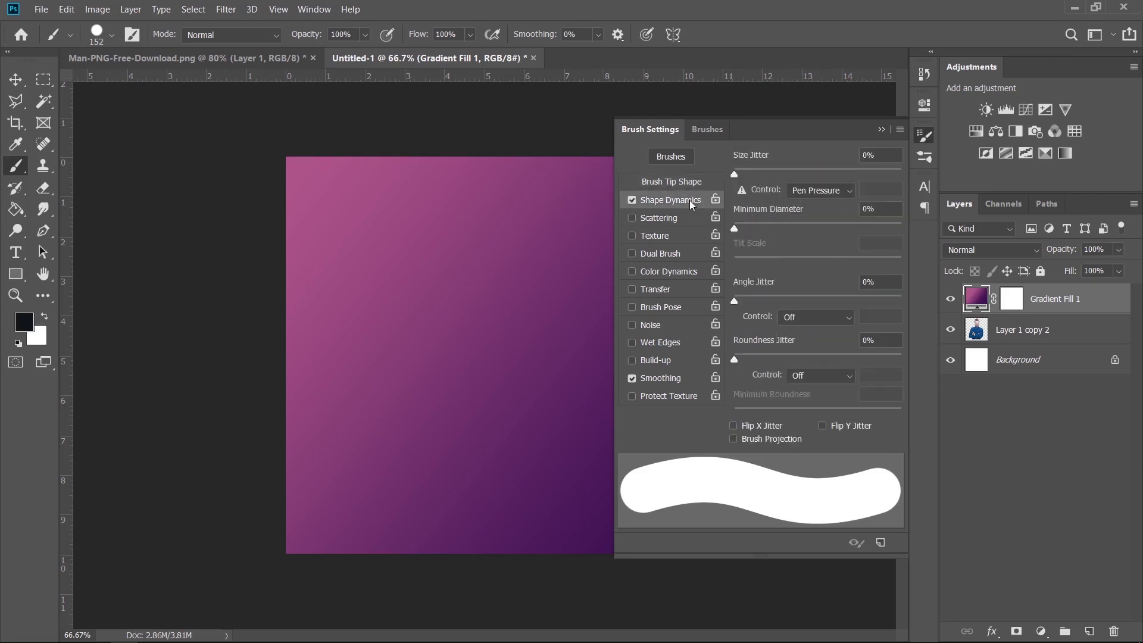
click(821, 190)
click(814, 246)
click(687, 179)
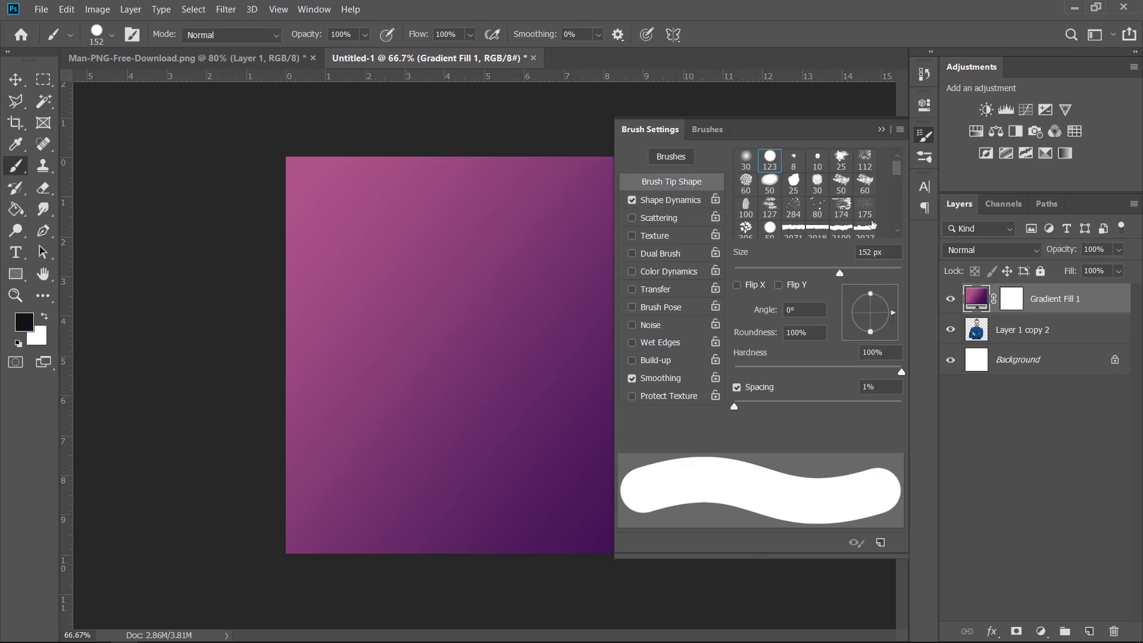
click(881, 130)
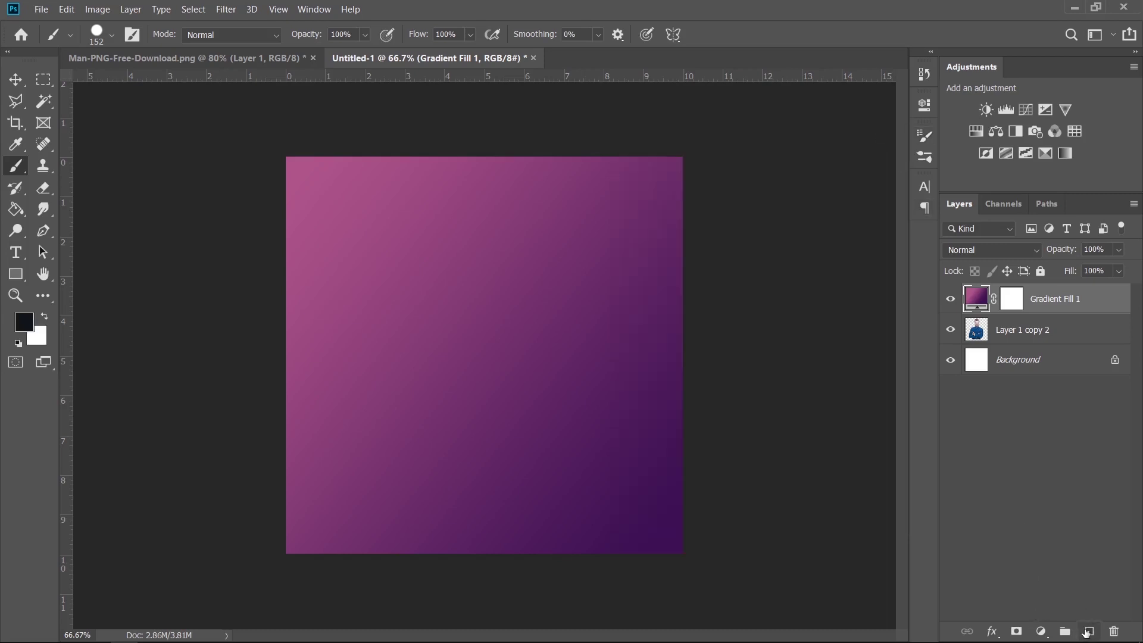
Add a new empty layer and begin a curved pen path from the canvas's upper right.
click(1089, 631)
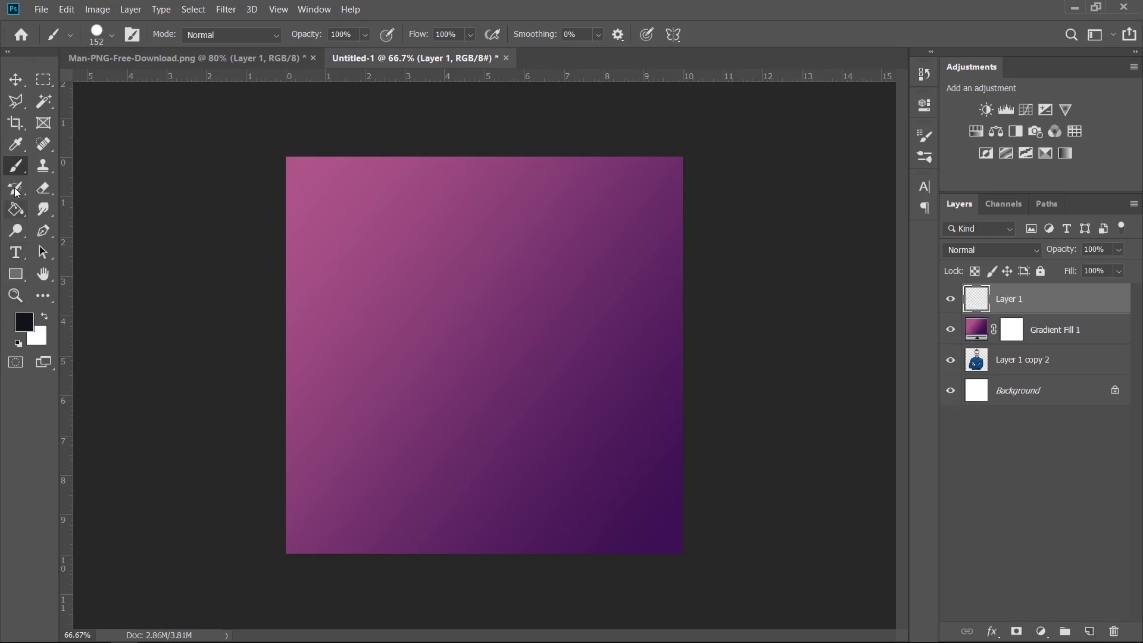
click(43, 231)
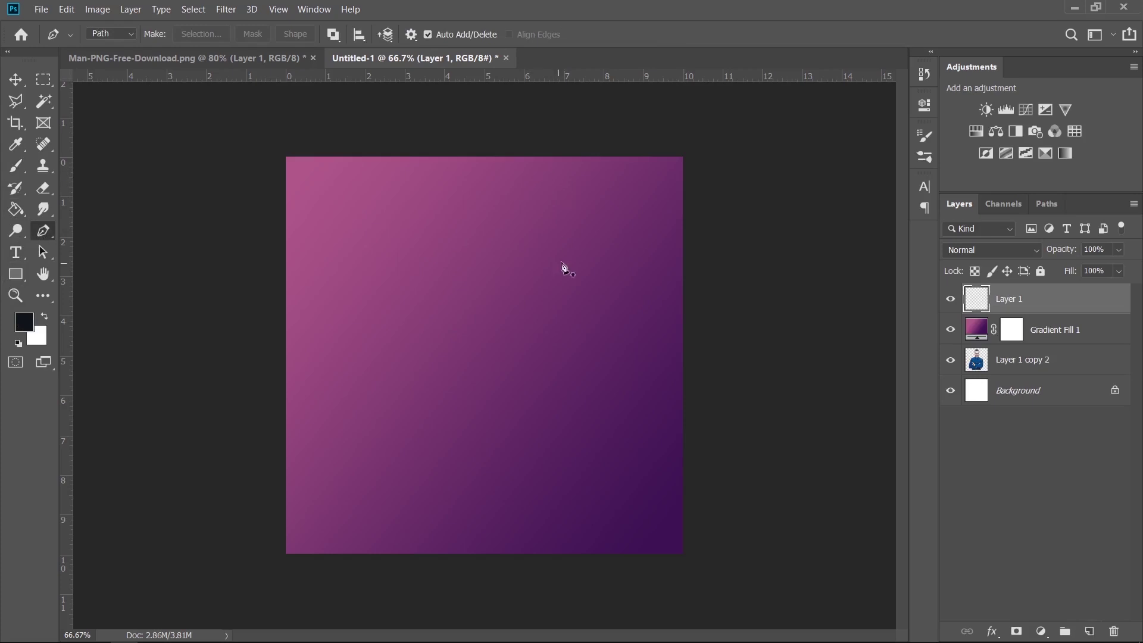
click(565, 233)
drag(568, 277, 572, 338)
click(366, 344)
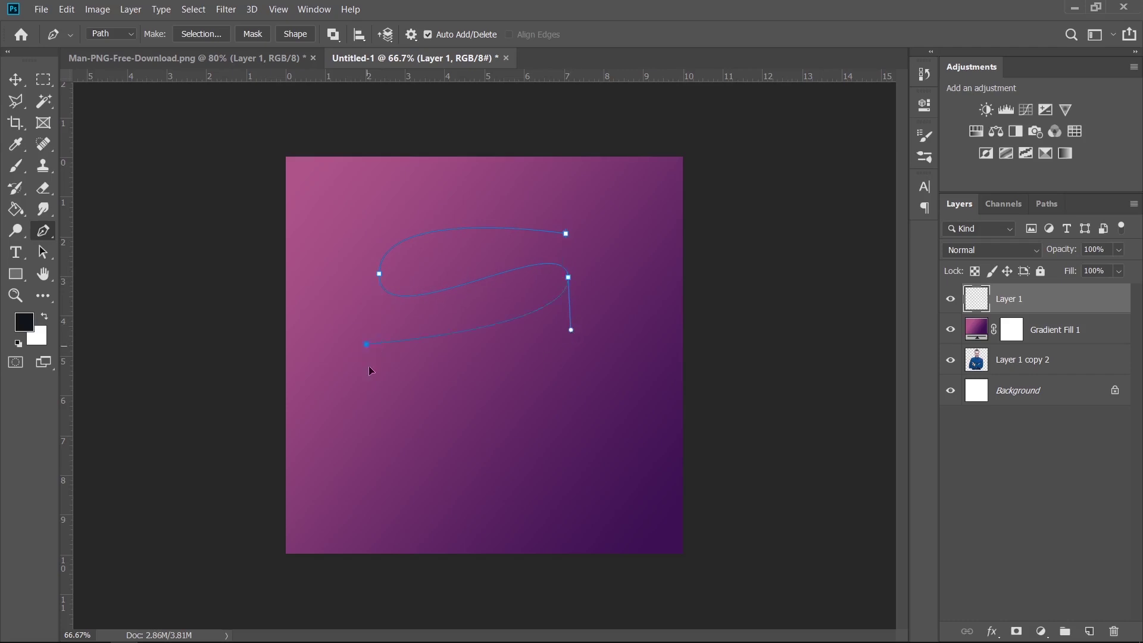
drag(370, 395, 371, 399)
Continue the path in wide left and right loops down to the canvas bottom.
click(589, 363)
drag(578, 351, 587, 418)
drag(357, 425, 358, 515)
key(ctrl+z)
click(312, 411)
drag(325, 504, 319, 502)
drag(614, 419, 626, 500)
mouse_move(449, 494)
mouse_down()
mouse_move(454, 528)
mouse_move(511, 536)
mouse_up()
click(510, 517)
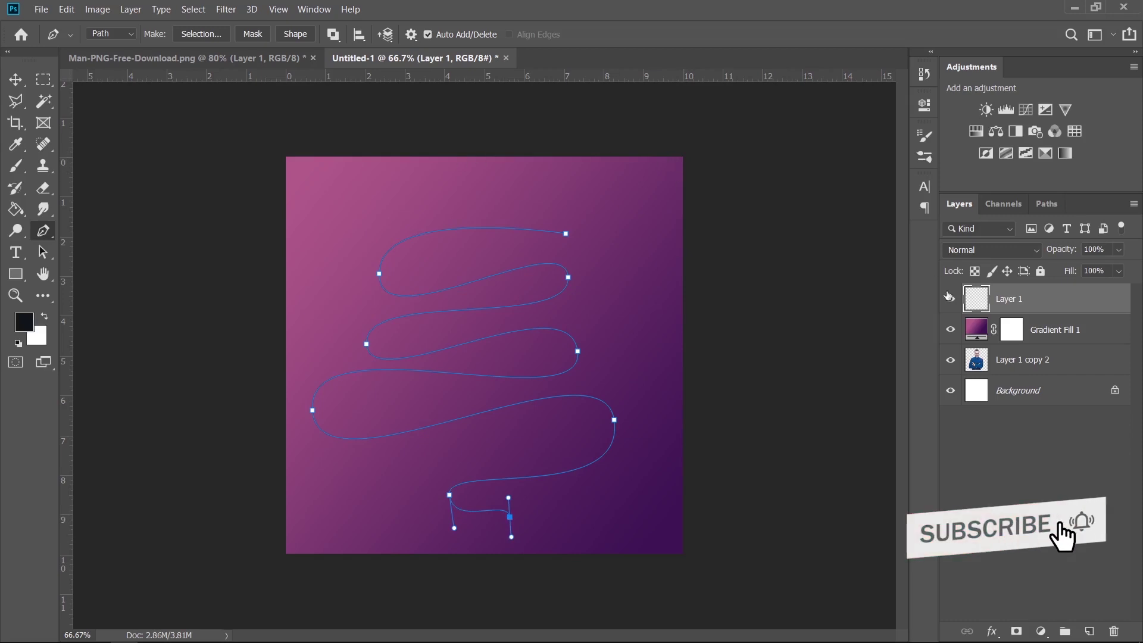
Stroke the looping path with the pressure-sensitive Brush.
right_click(521, 265)
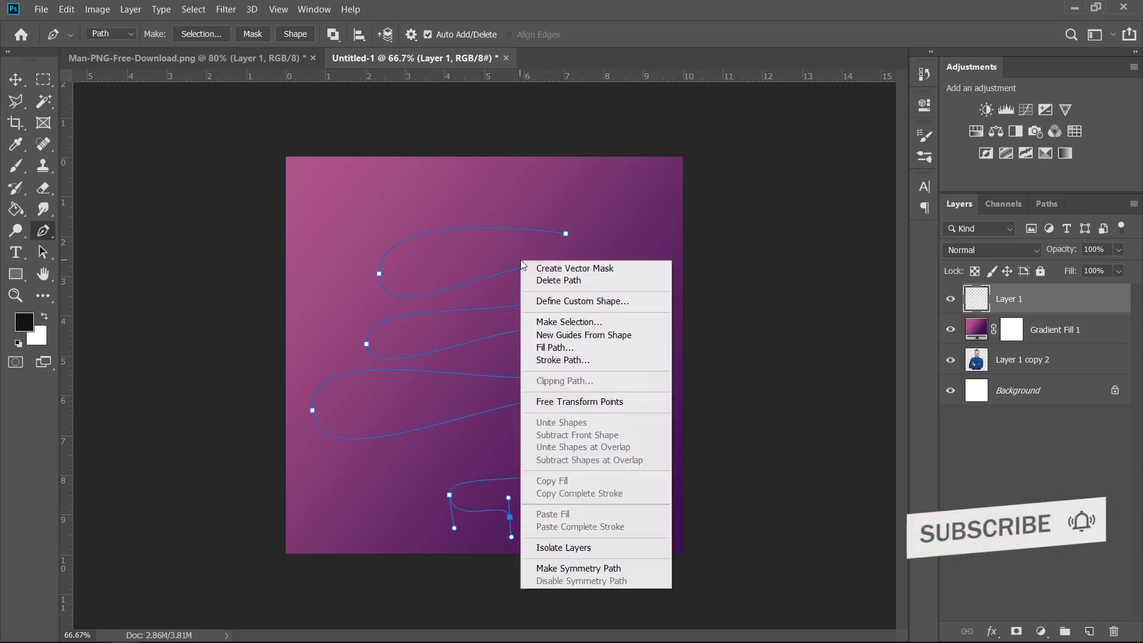
click(603, 361)
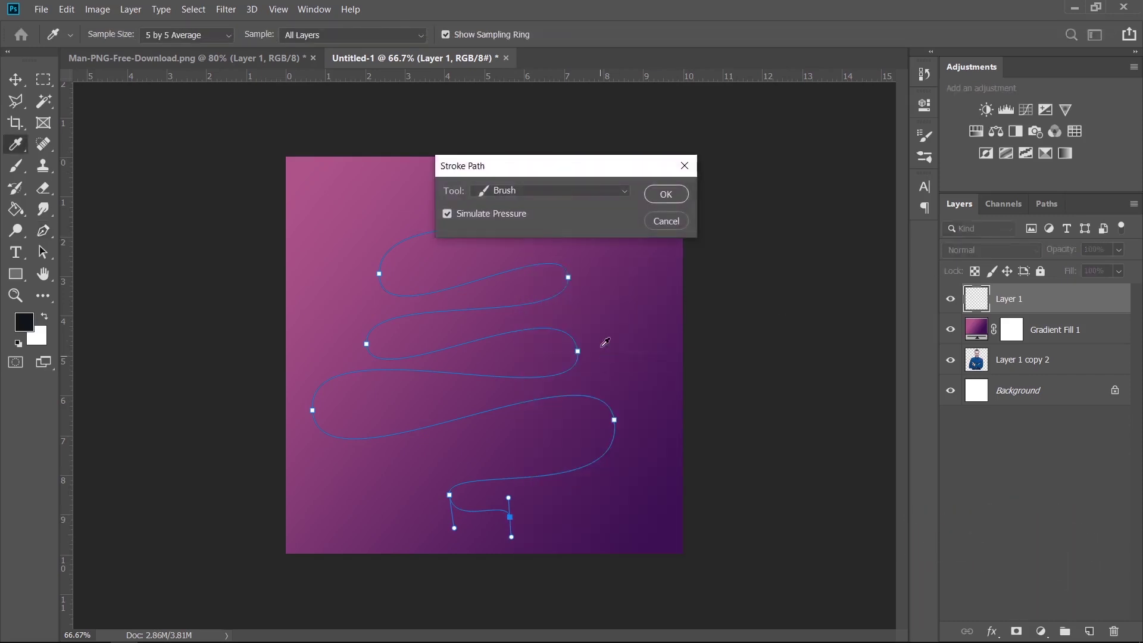
click(580, 191)
click(502, 218)
click(667, 194)
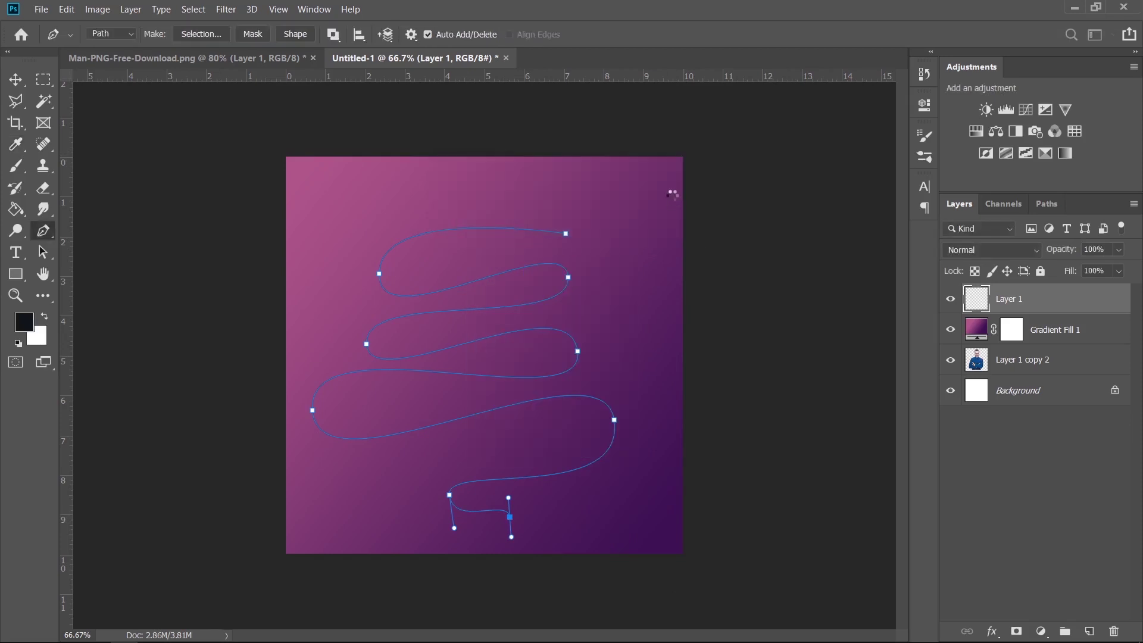
Delete the path outline and select the swirl layer with the Move tool.
right_click(599, 388)
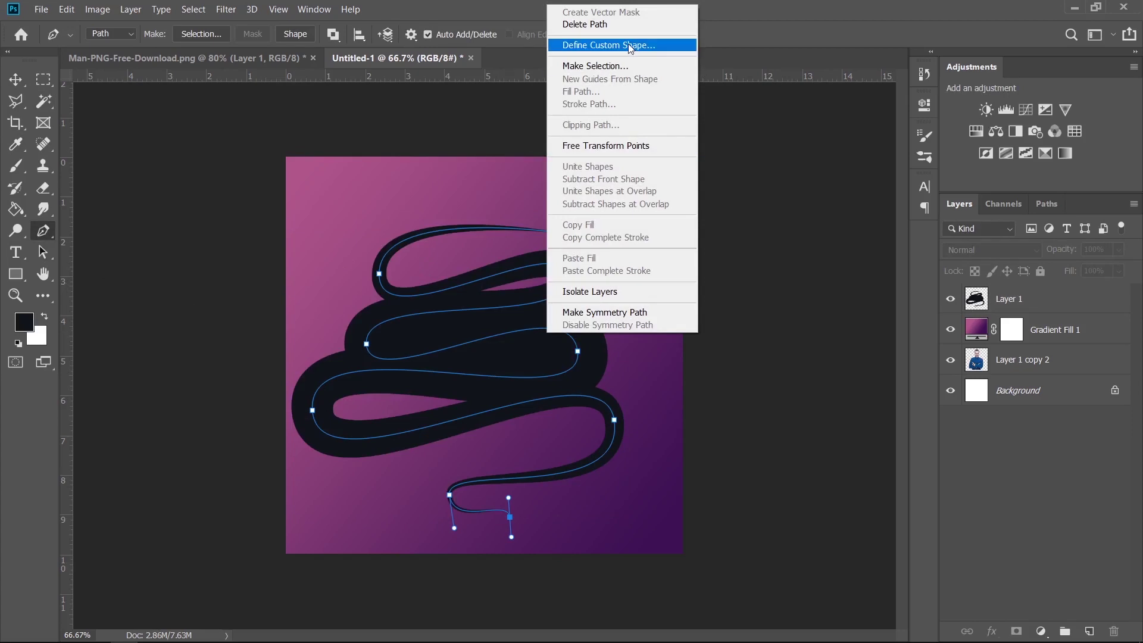
click(636, 25)
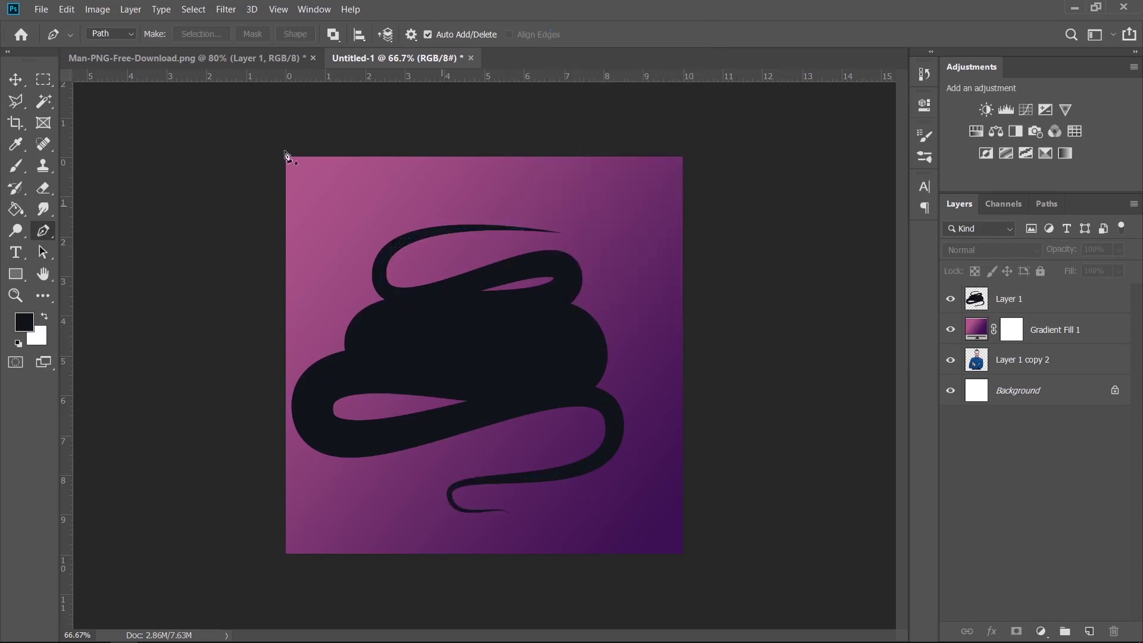
click(15, 80)
click(544, 364)
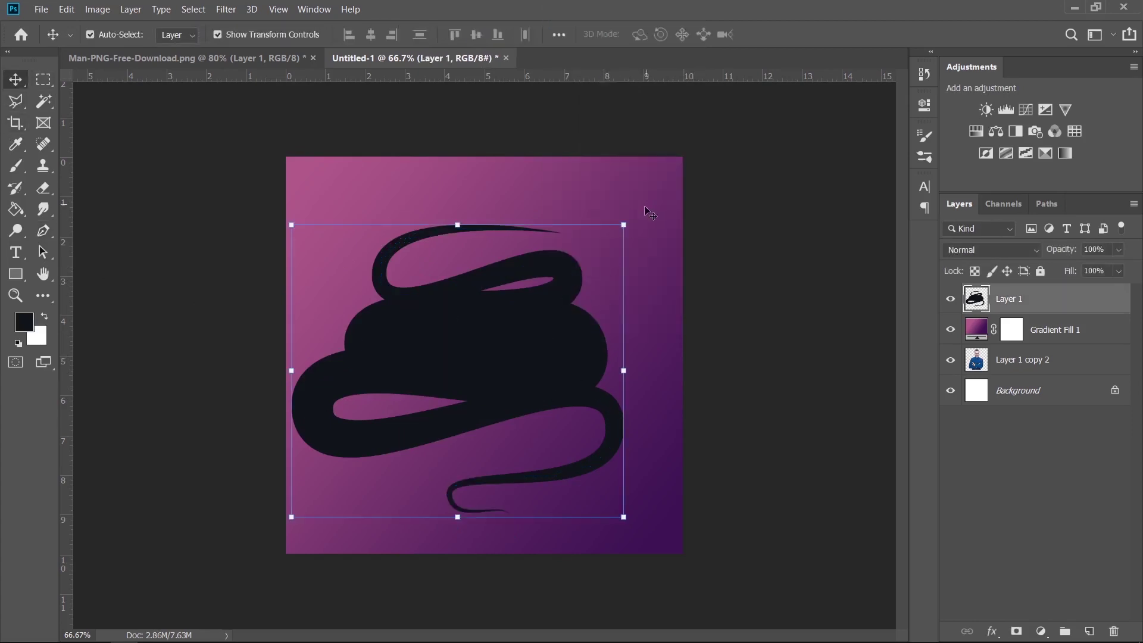
Rotate the dark swirl about -8°, enlarge it to ~109% and reposition it on the canvas.
drag(642, 211, 618, 186)
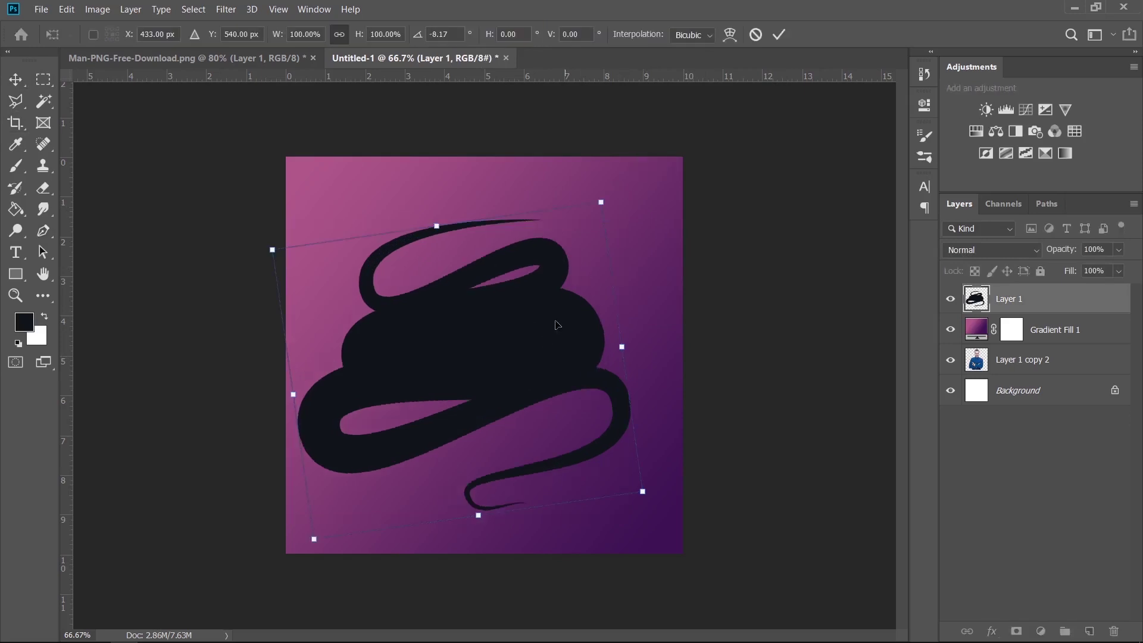
mouse_move(539, 347)
mouse_down()
mouse_move(566, 332)
mouse_move(635, 339)
mouse_up()
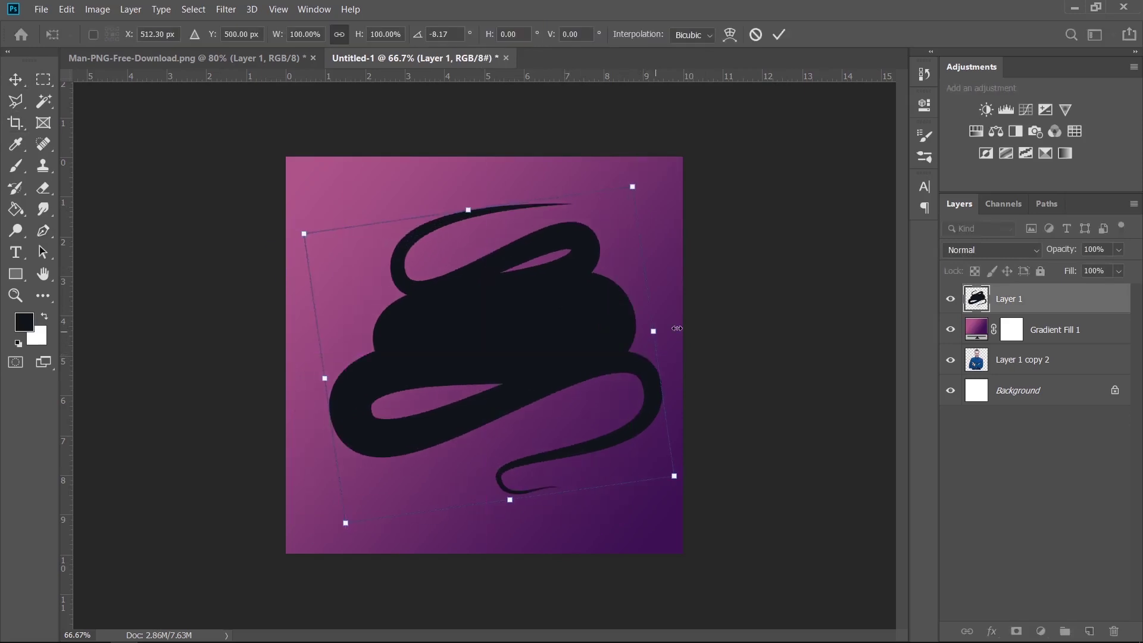
drag(677, 328, 691, 324)
drag(613, 333, 600, 360)
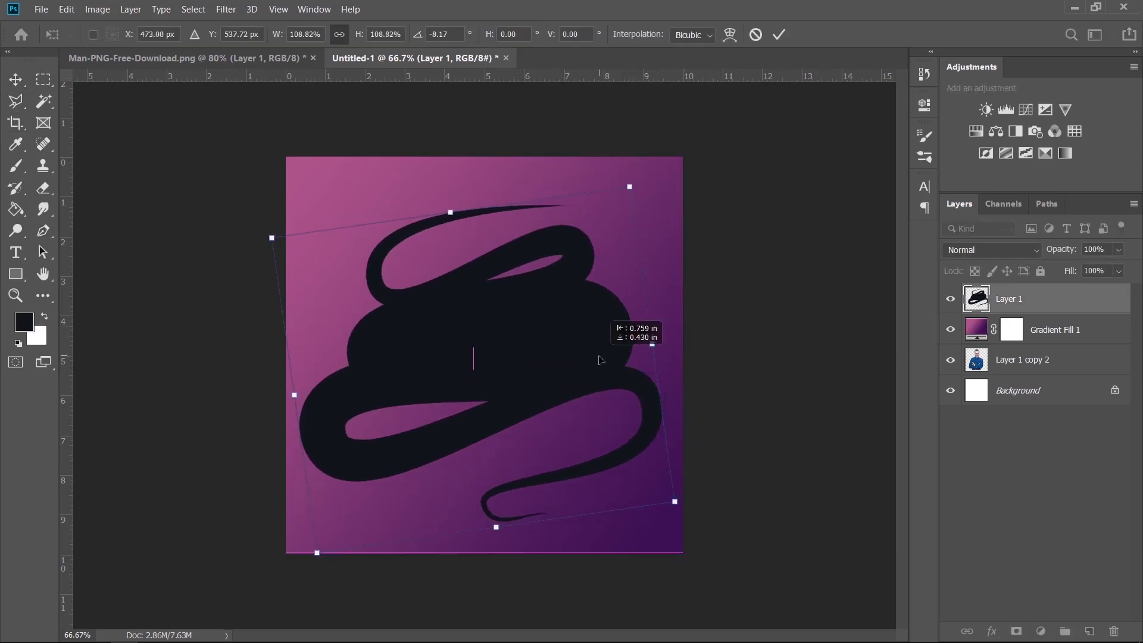
key(Return)
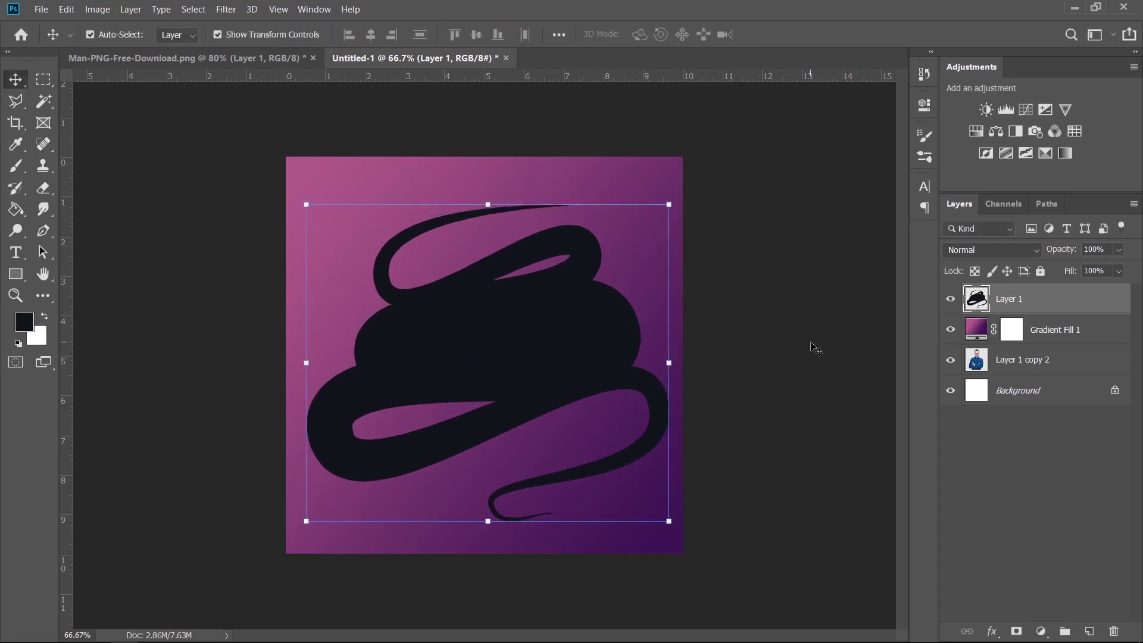
click(876, 344)
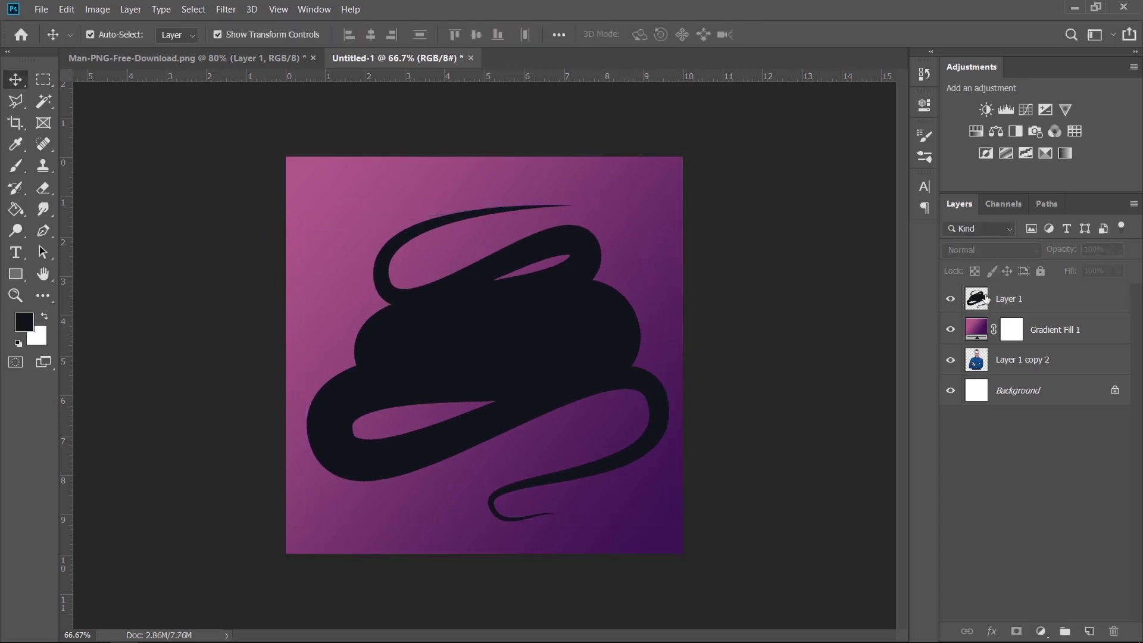
Put the man's layer above the swirl and erase him where the lower loop crosses his arms.
drag(1028, 364, 1031, 290)
drag(500, 348, 501, 328)
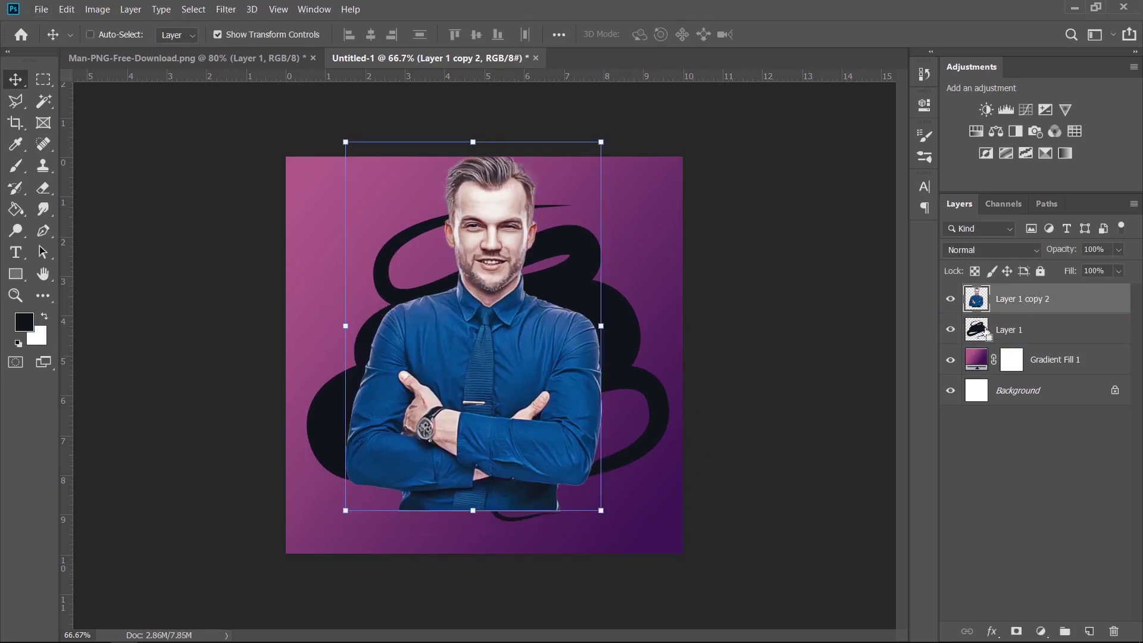
ctrl+click(976, 329)
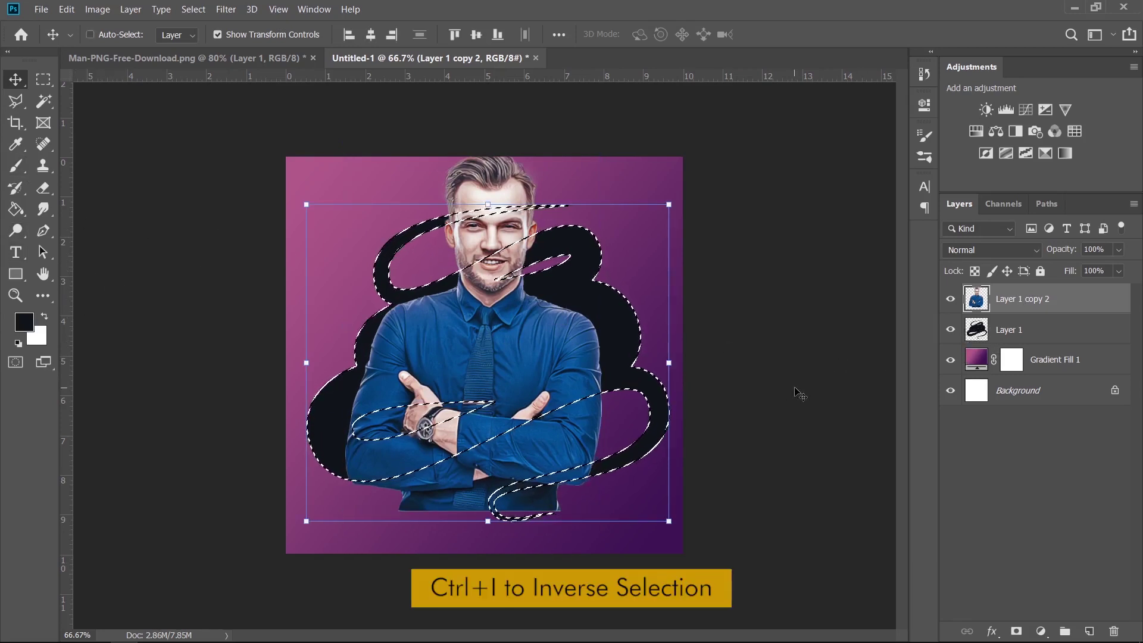
key(ctrl+shift+i)
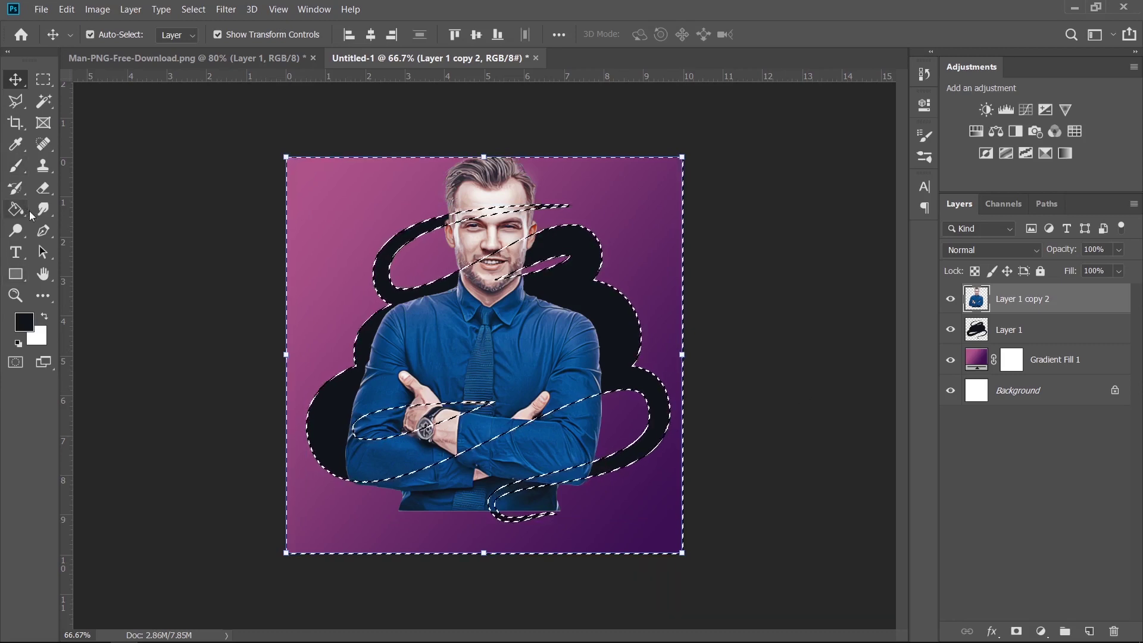
click(41, 188)
mouse_move(584, 447)
mouse_down()
mouse_move(535, 523)
mouse_move(590, 426)
mouse_move(535, 433)
mouse_move(548, 446)
mouse_move(574, 434)
mouse_move(398, 525)
mouse_up()
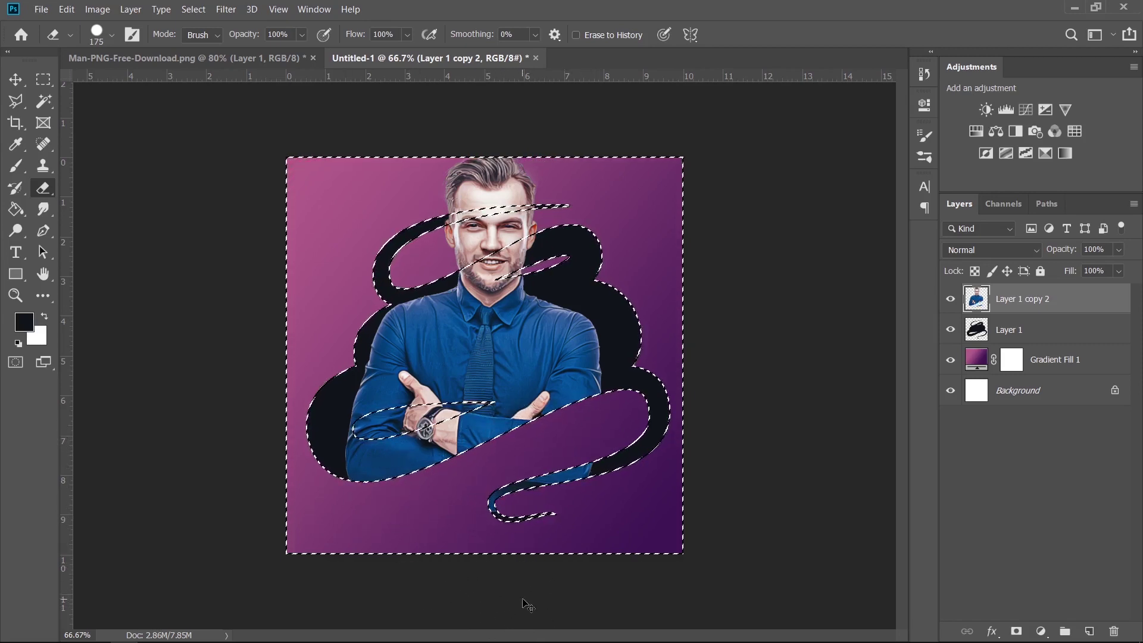
key(ctrl+d)
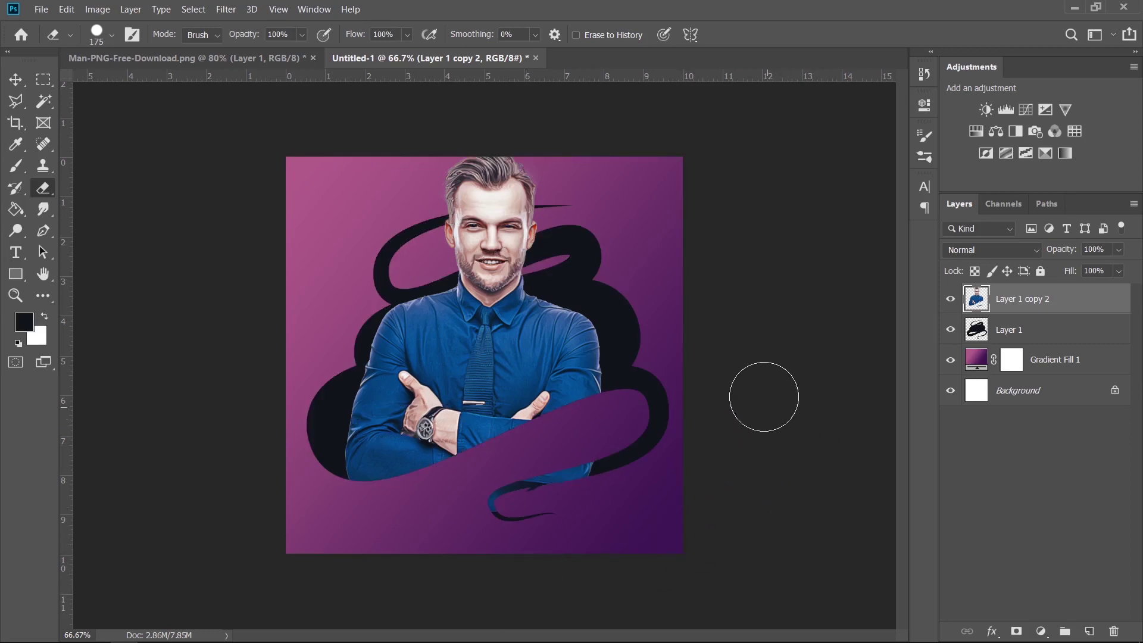
Shift the man and swirl layers down together on the canvas.
ctrl+click(1036, 332)
click(15, 79)
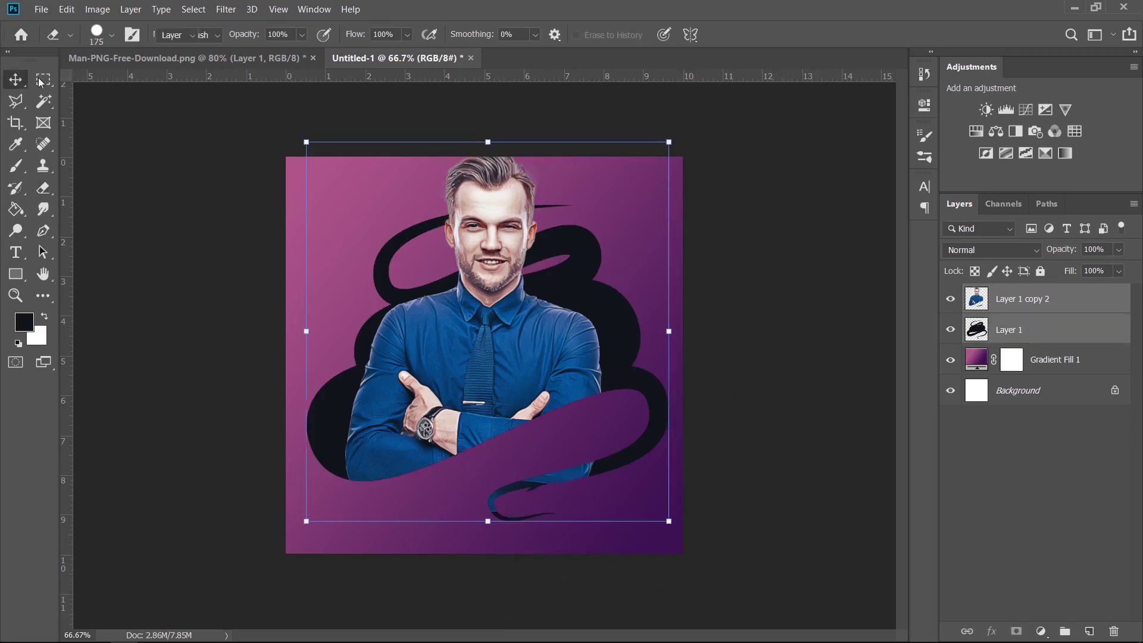
drag(519, 241, 515, 268)
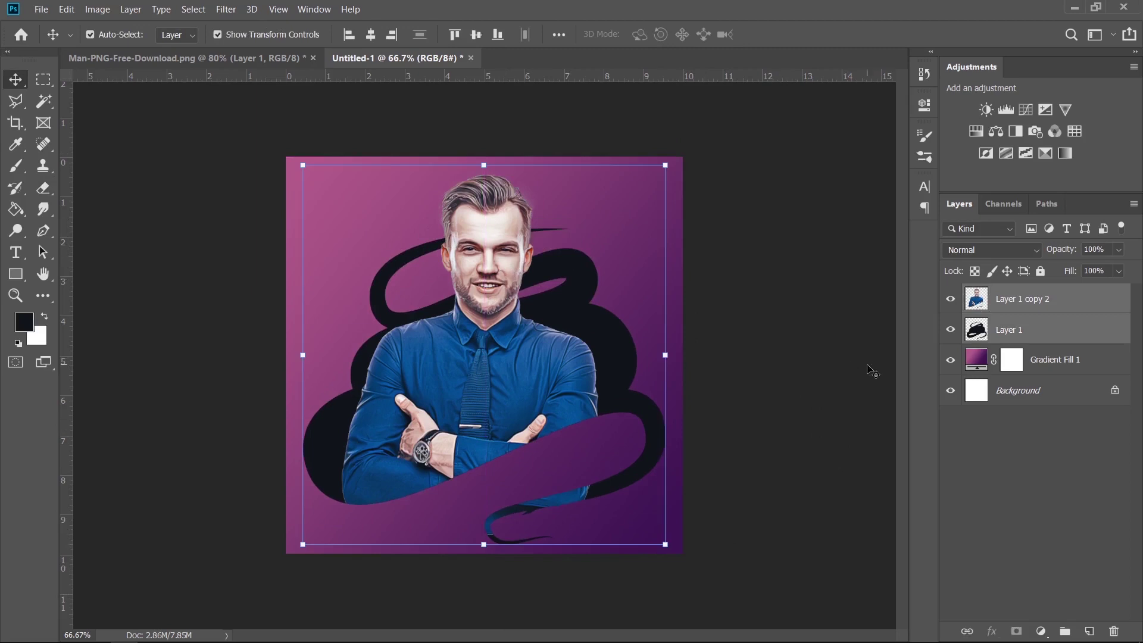
click(829, 310)
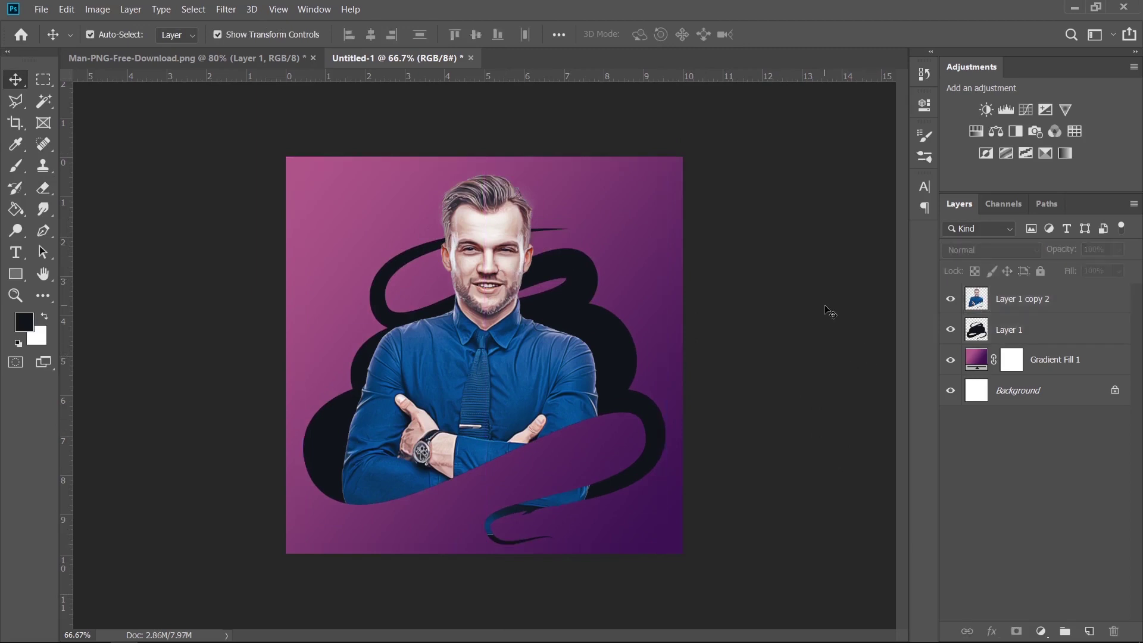
click(1049, 333)
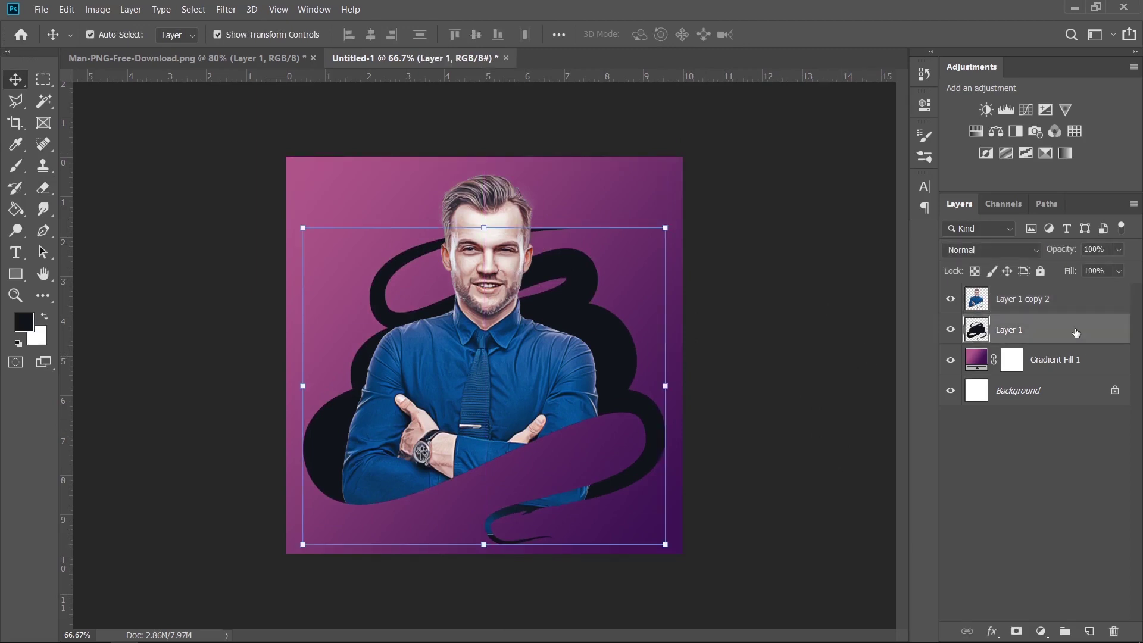
Apply a Gradient Overlay to the swirl from dark red 80000f to blue 0e4b80.
double_click(1076, 332)
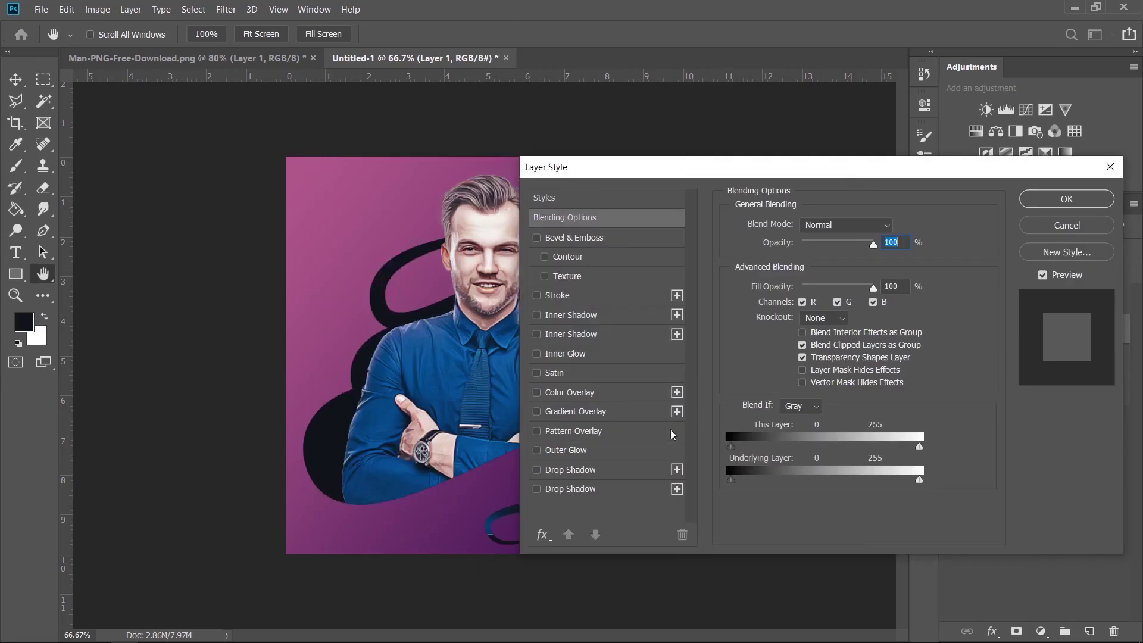
click(603, 418)
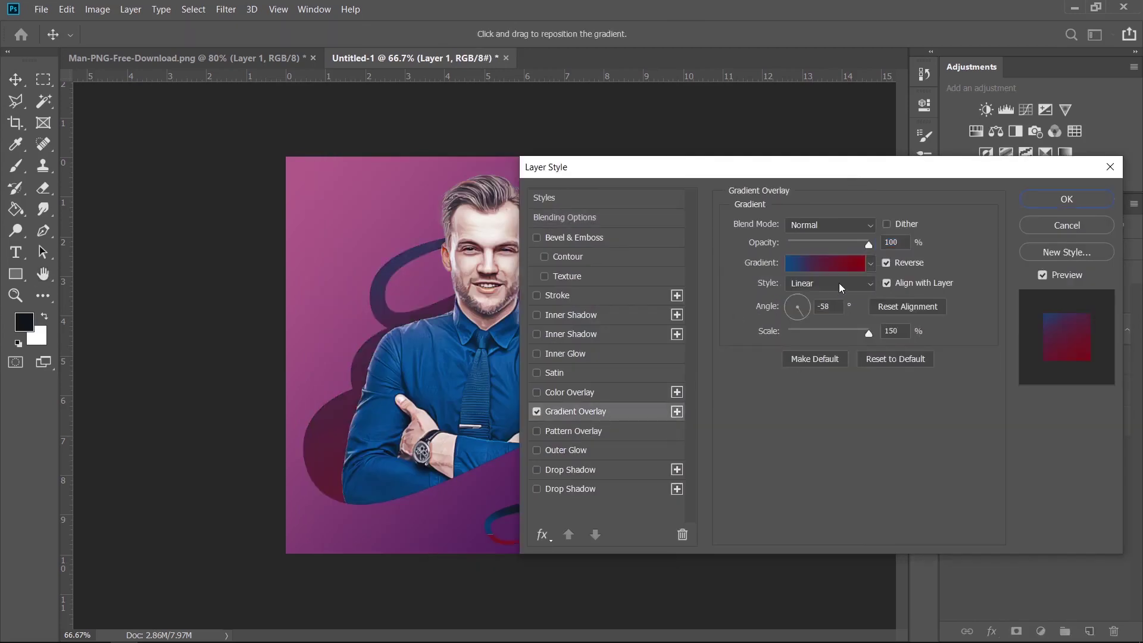
click(851, 263)
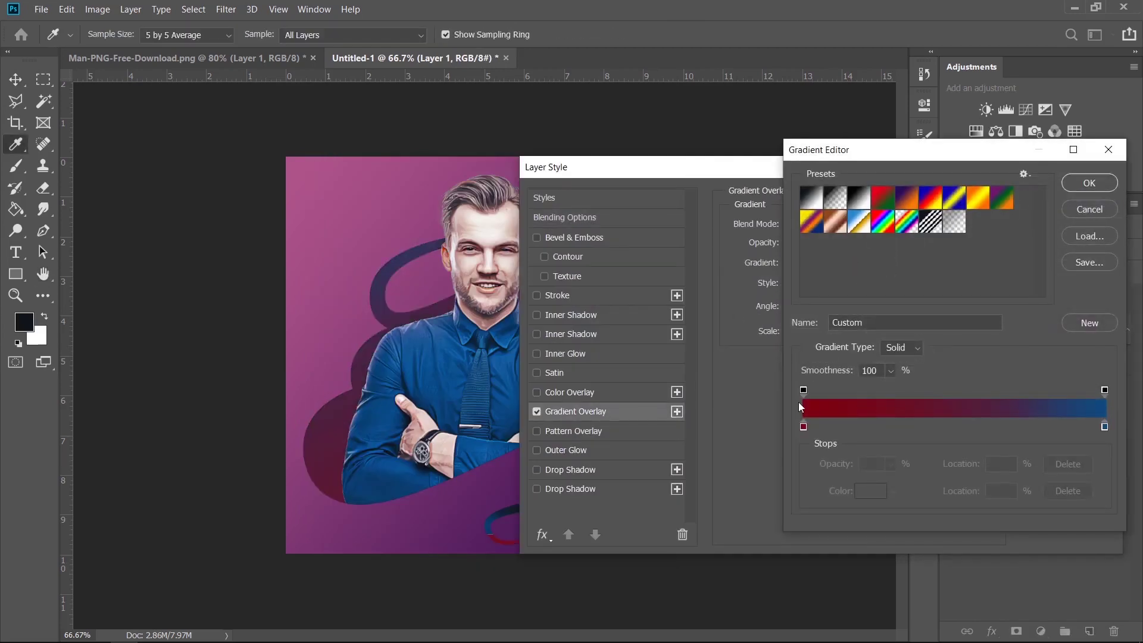
double_click(804, 427)
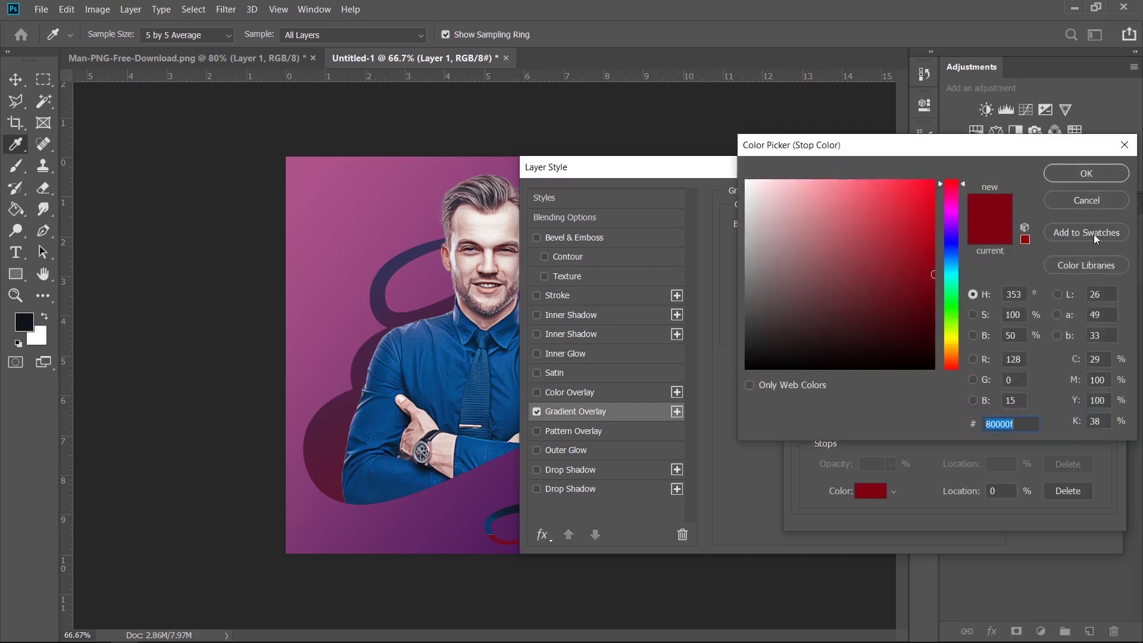
click(1098, 173)
double_click(1104, 427)
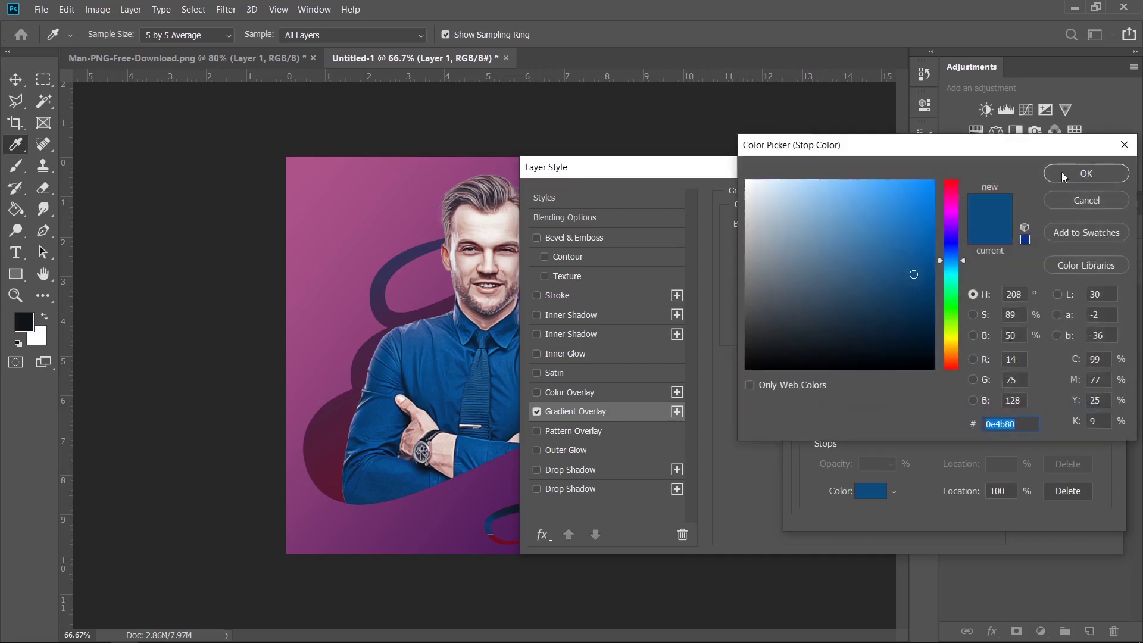
click(1063, 174)
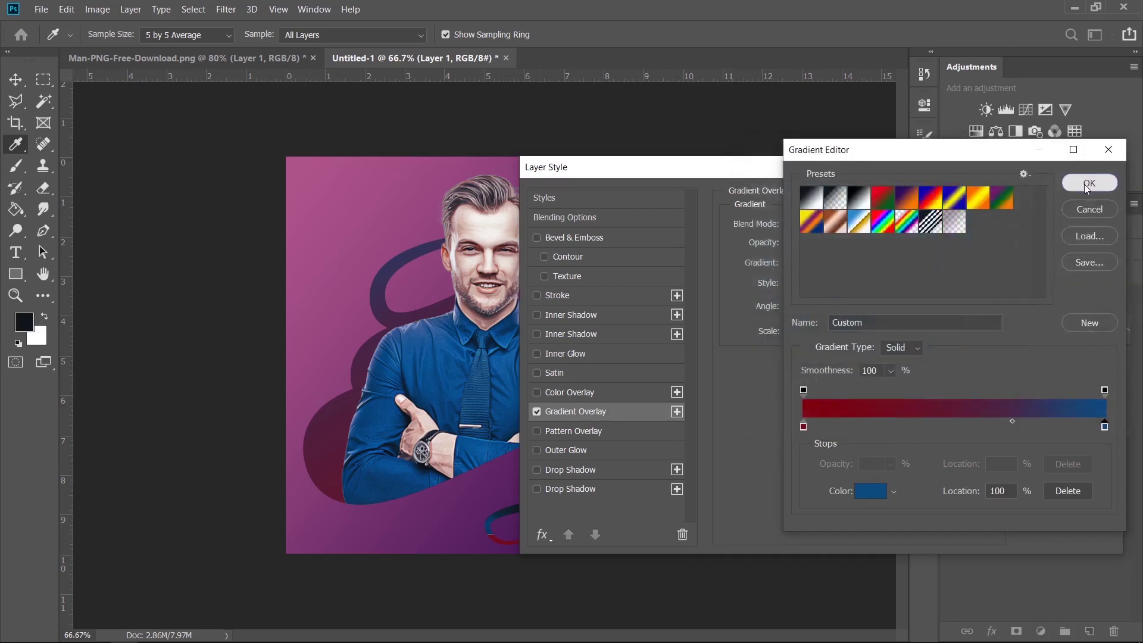
click(1085, 184)
click(1068, 199)
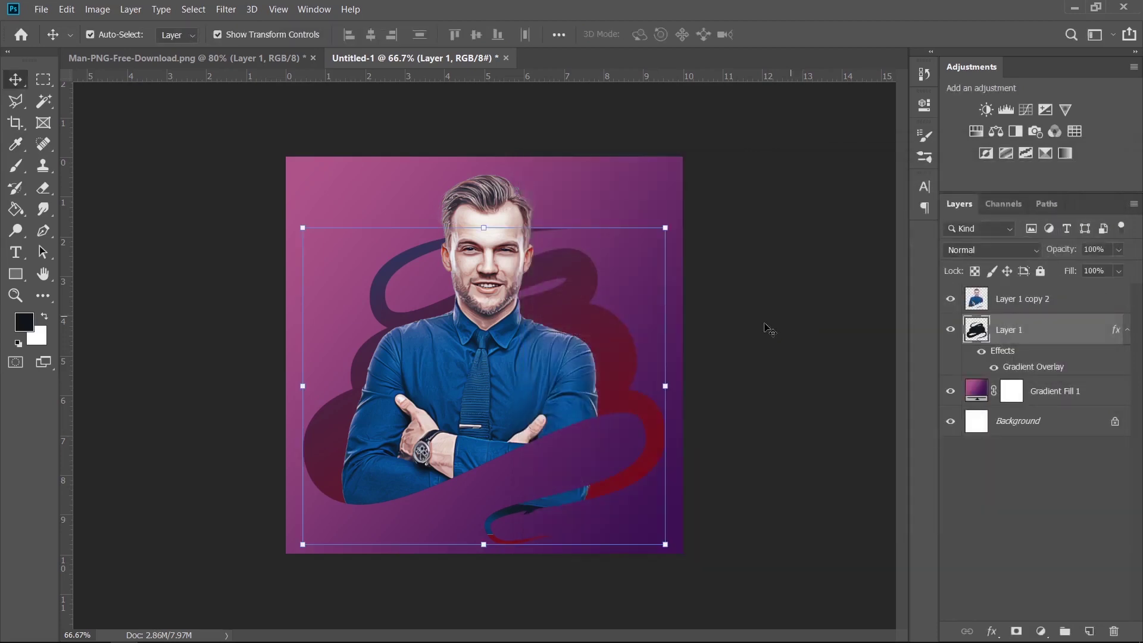